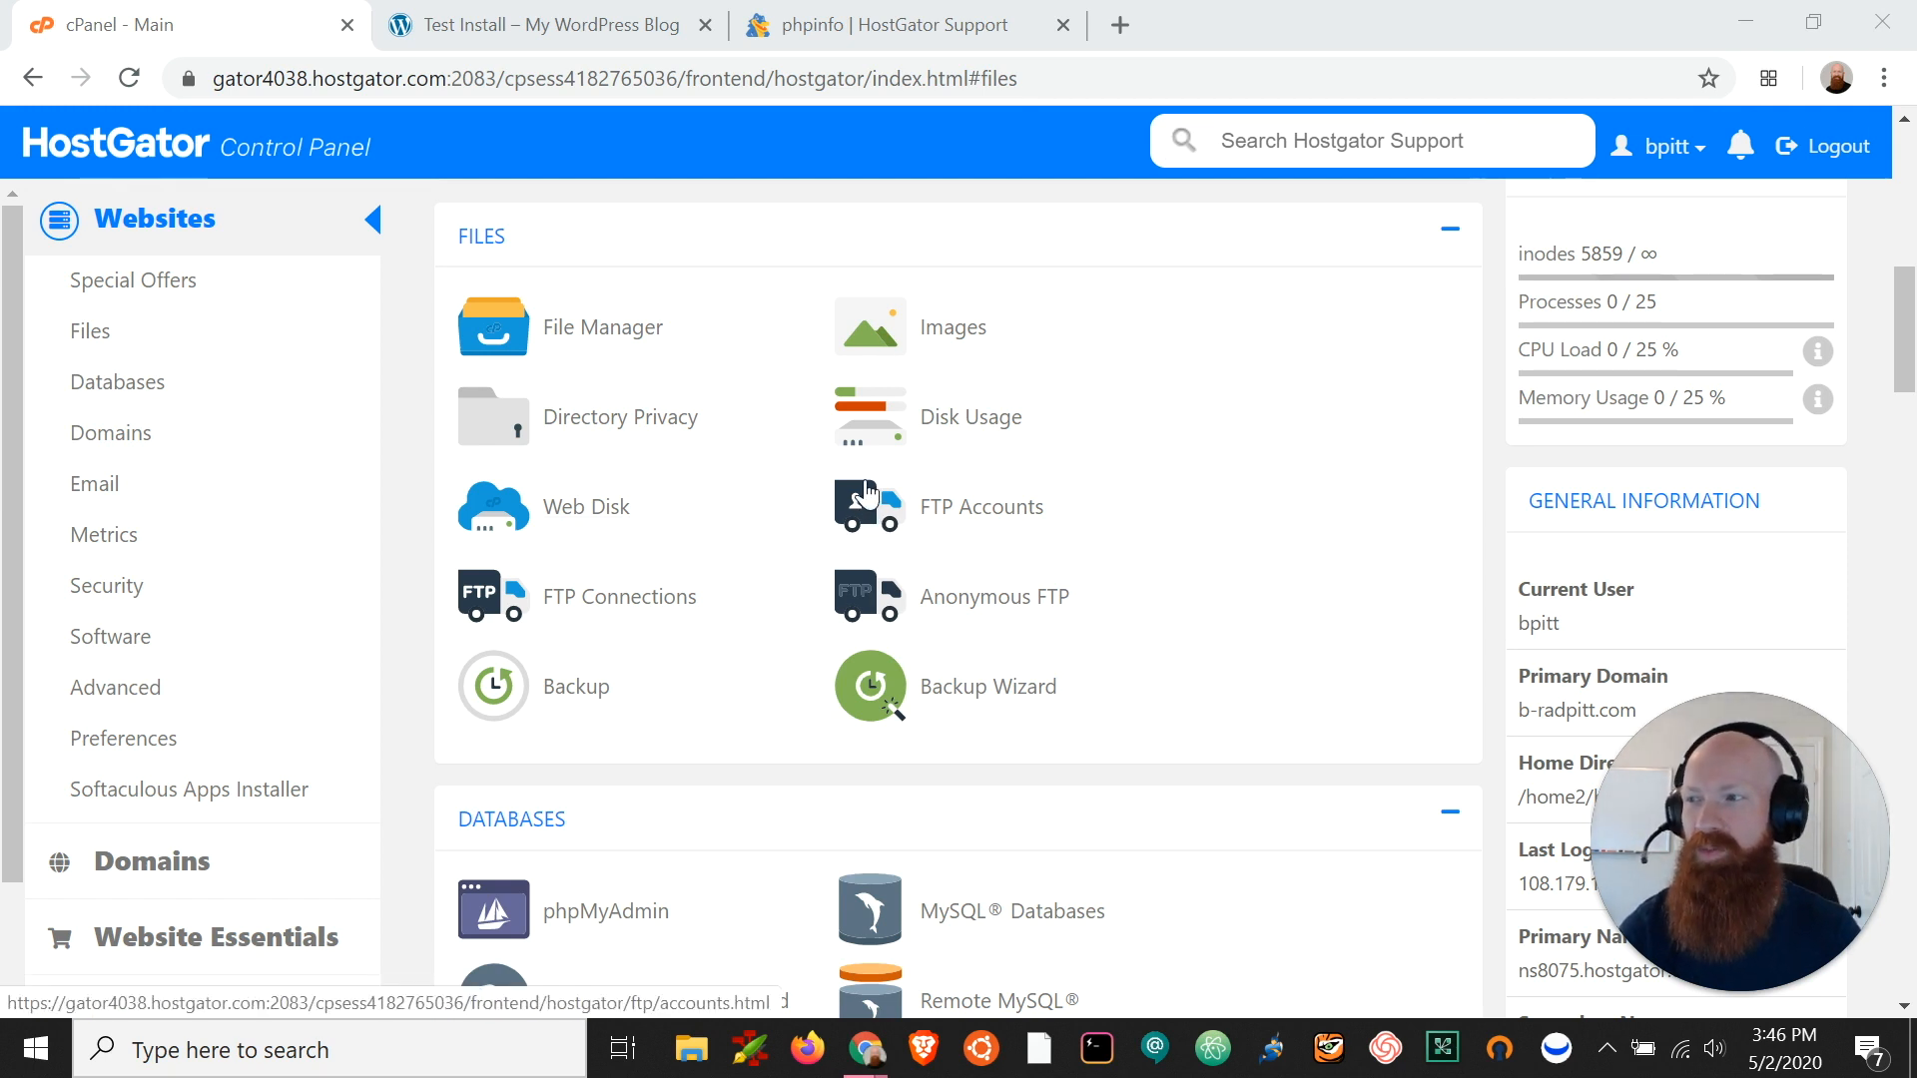
Step: Launch the File Manager from the hosting control panel and open the public_html folder
{"action": "scroll", "coordinate": [1454, 372], "scroll_direction": "down", "scroll_amount": 1}
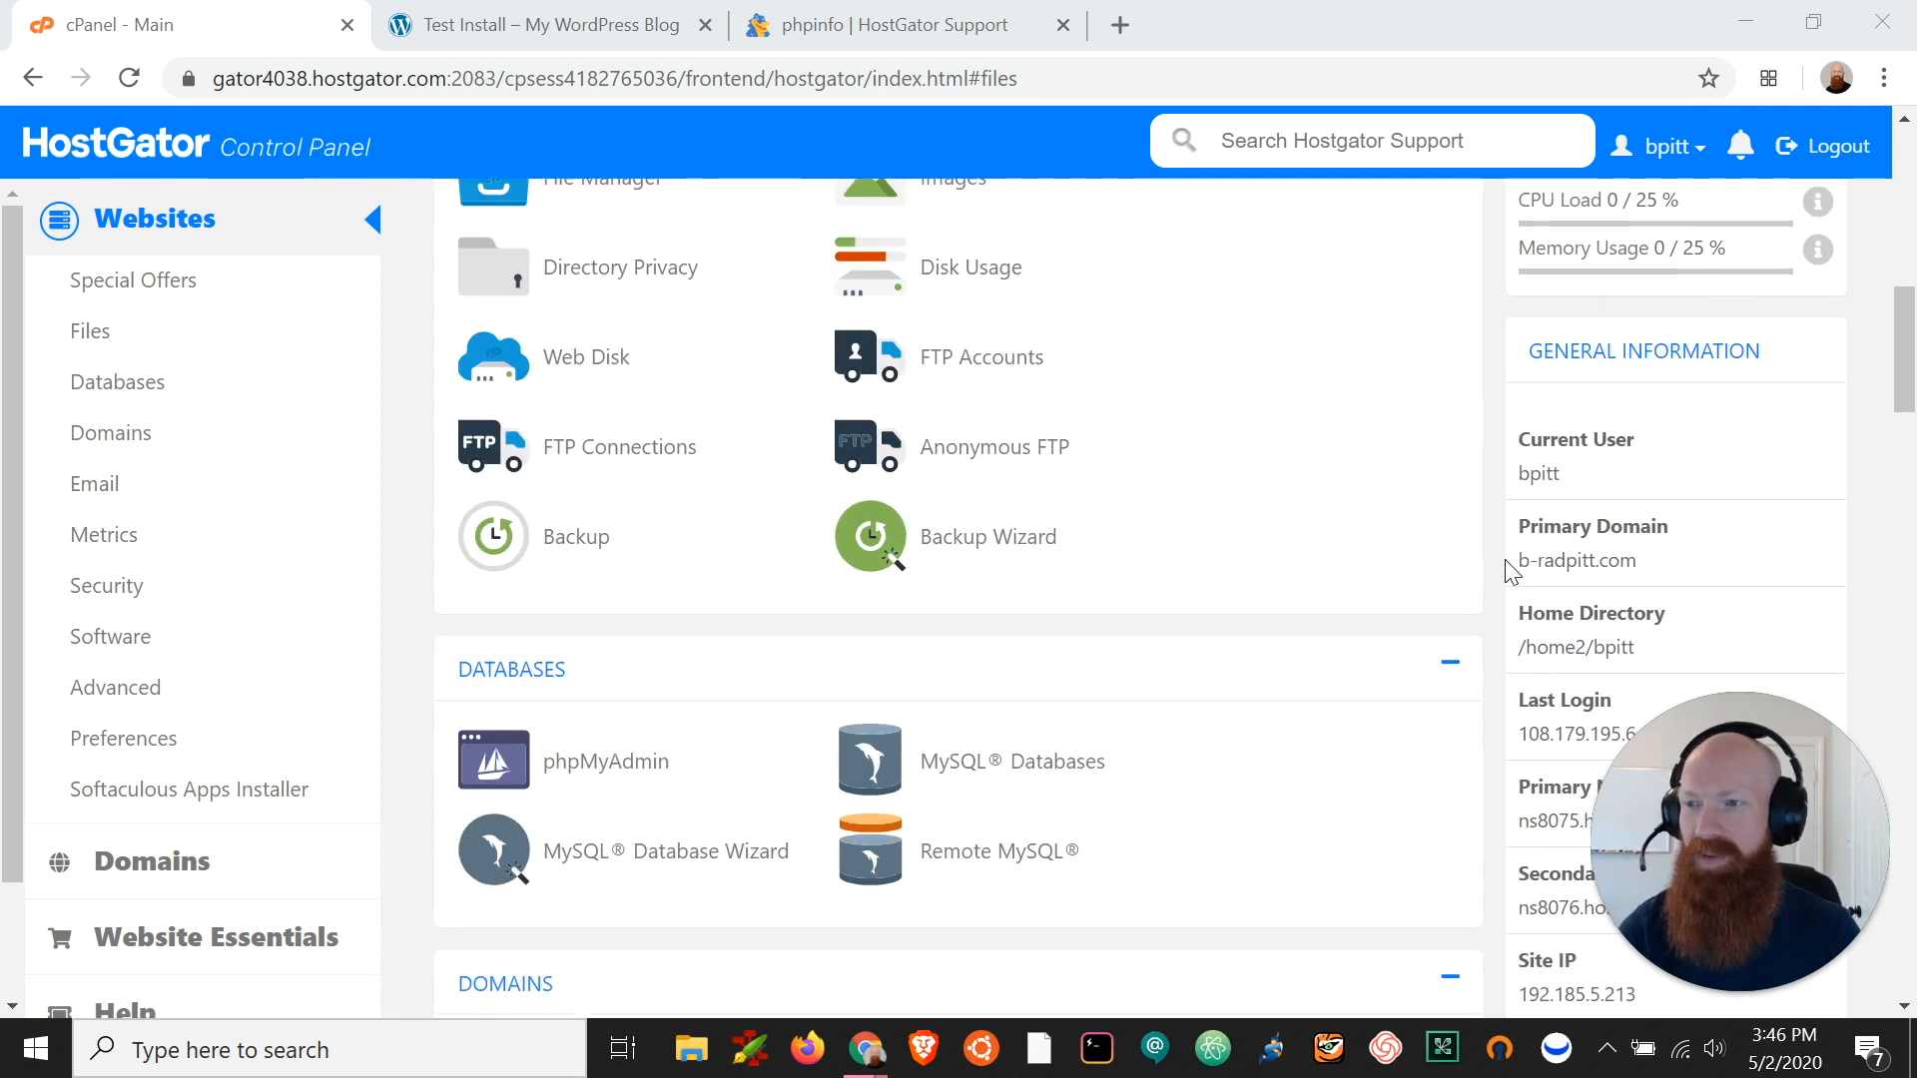
{"action": "scroll", "coordinate": [1236, 564], "scroll_direction": "up", "scroll_amount": 2}
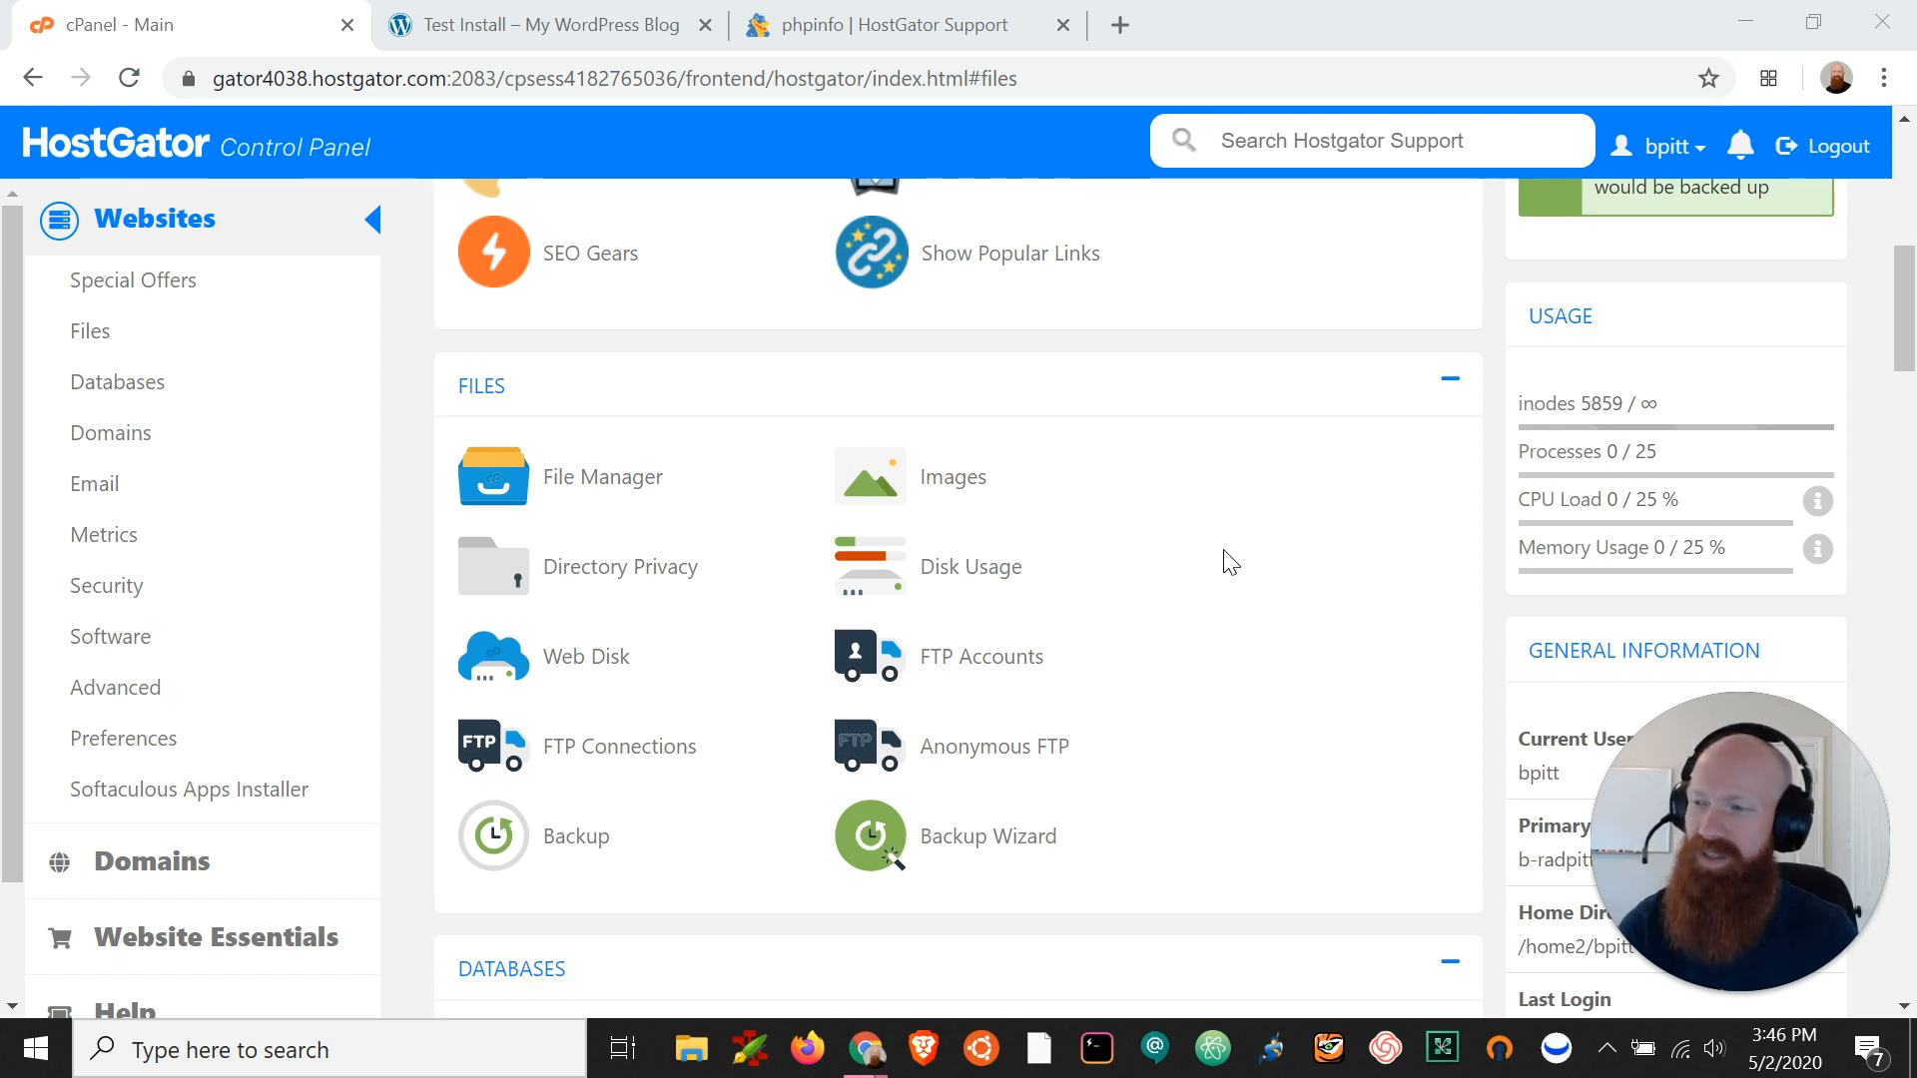
{"action": "left_click", "coordinate": [639, 482]}
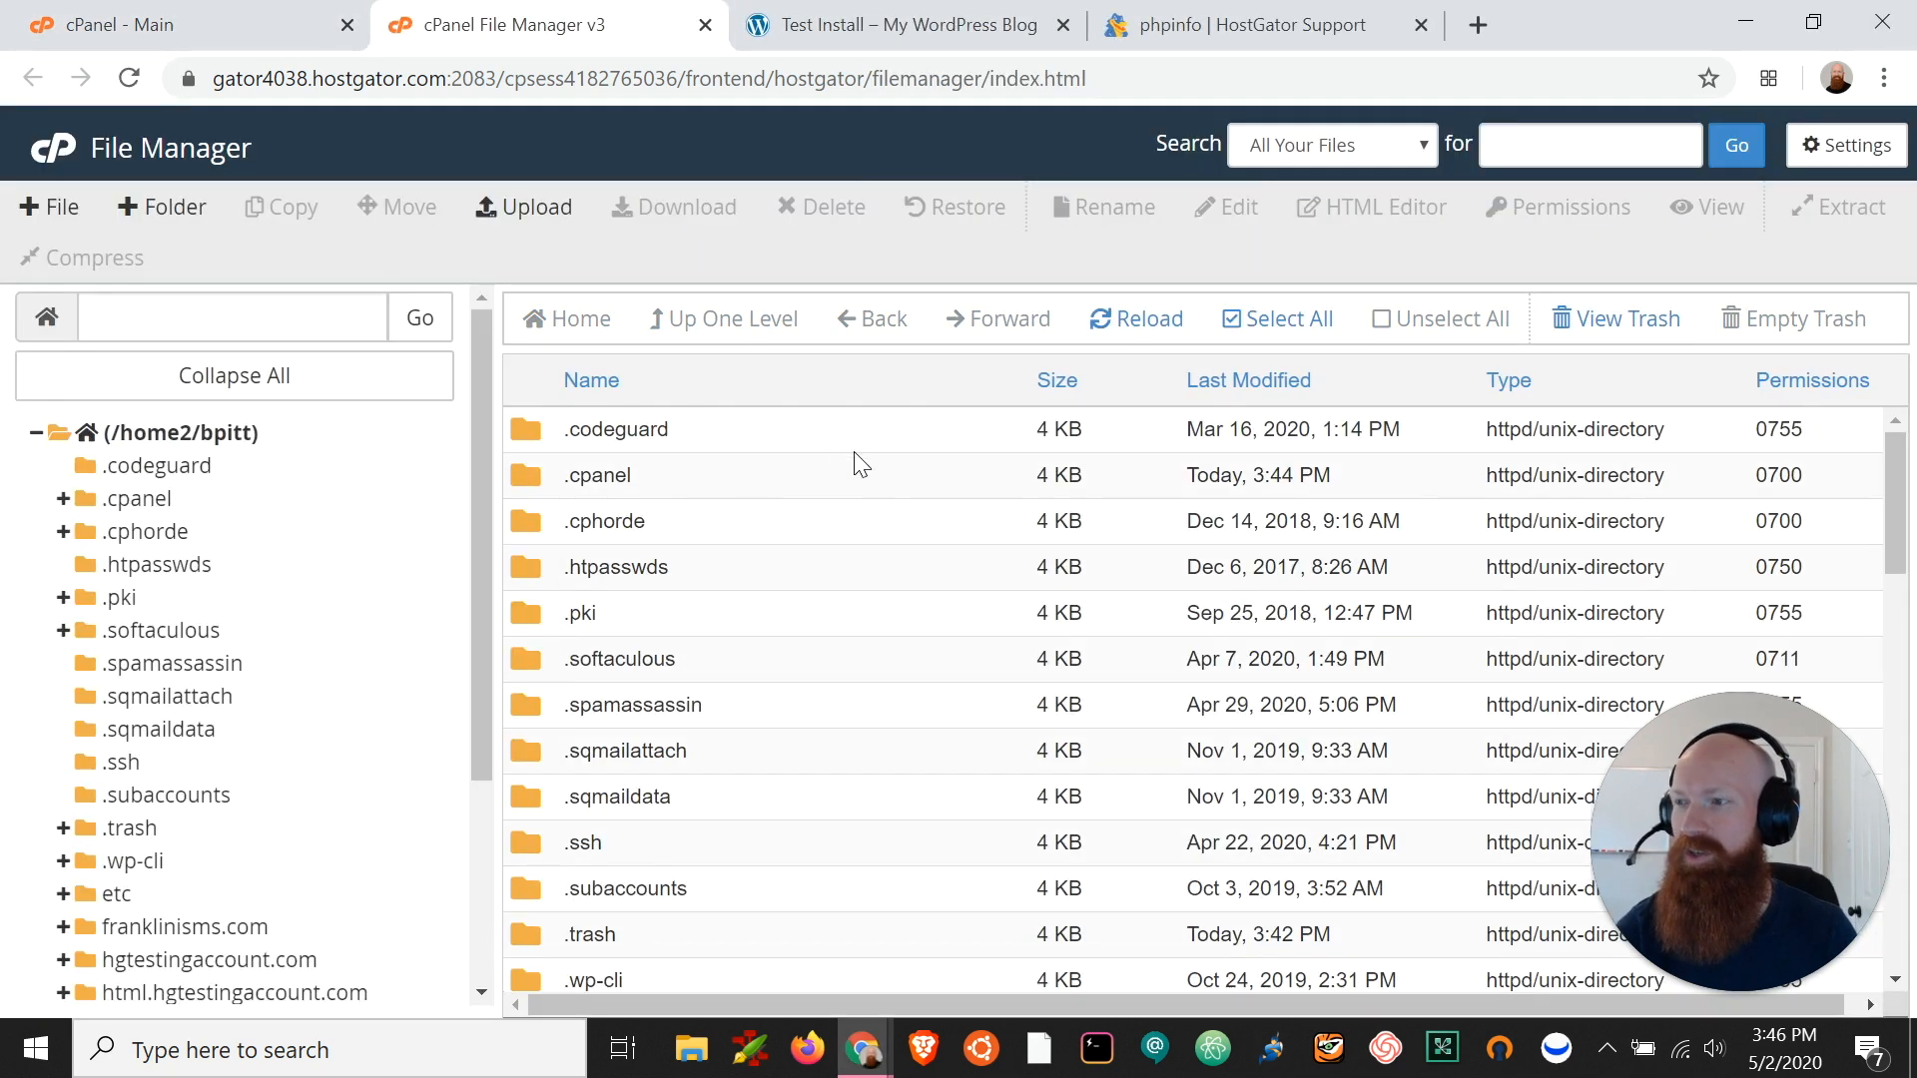
{"action": "scroll", "coordinate": [898, 599], "scroll_direction": "down", "scroll_amount": 3}
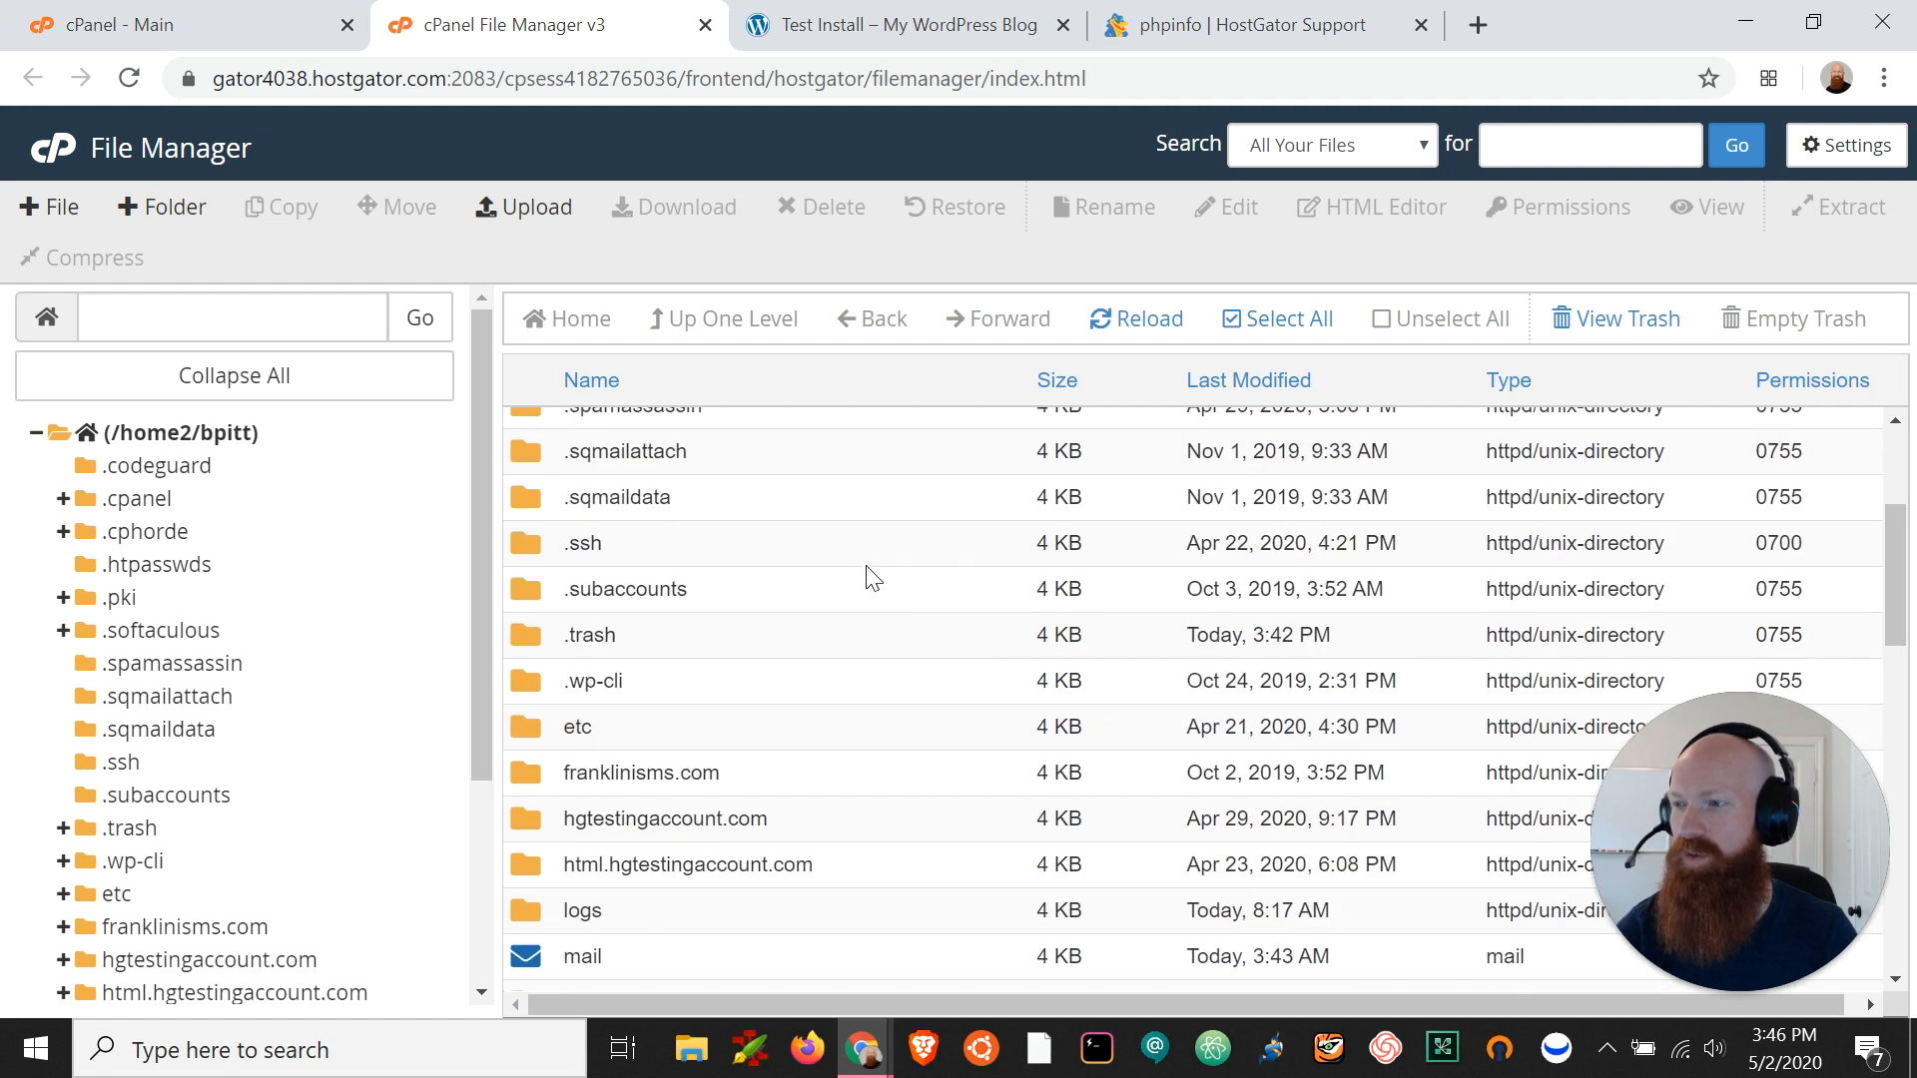
{"action": "scroll", "coordinate": [868, 569], "scroll_direction": "down", "scroll_amount": 3}
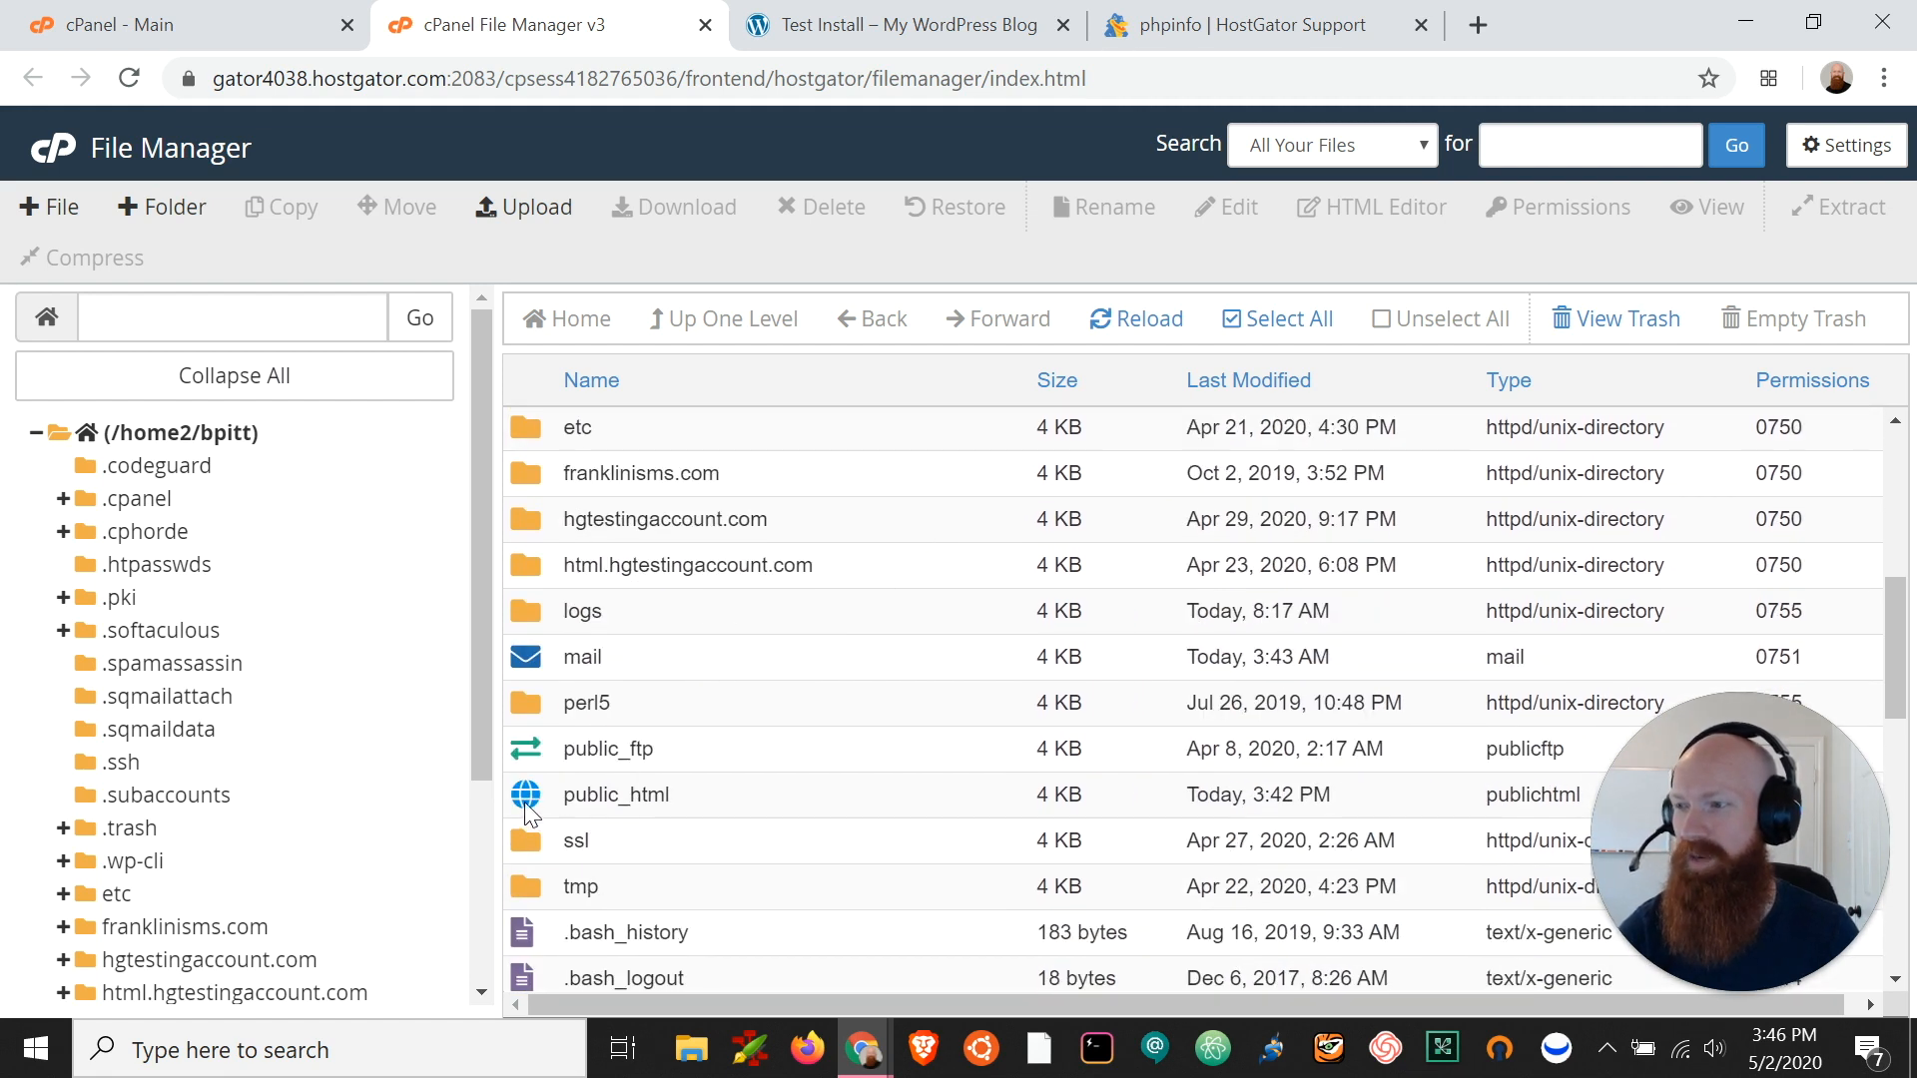
{"action": "double_click", "coordinate": [530, 811]}
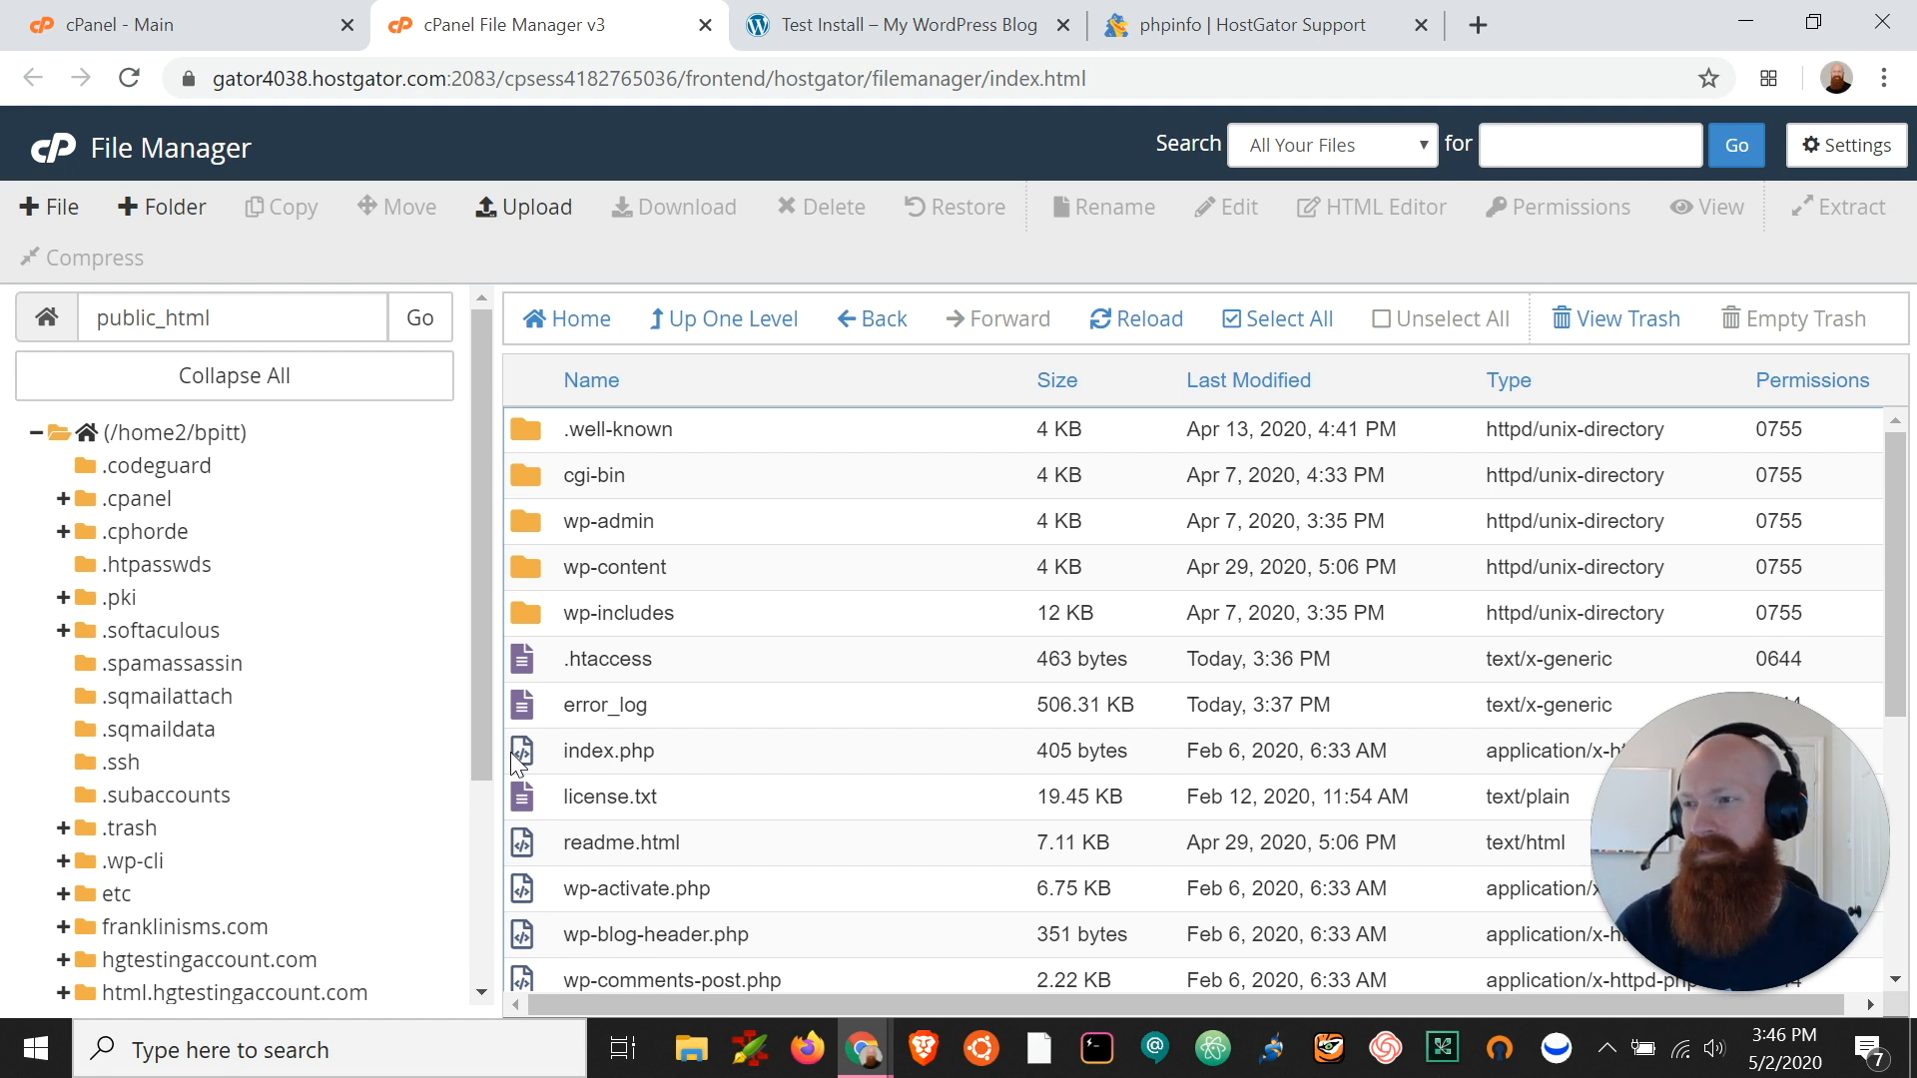
Step: Copy the "Show All PHP Information" code block from the HostGator phpinfo support article
{"action": "left_click", "coordinate": [1264, 35]}
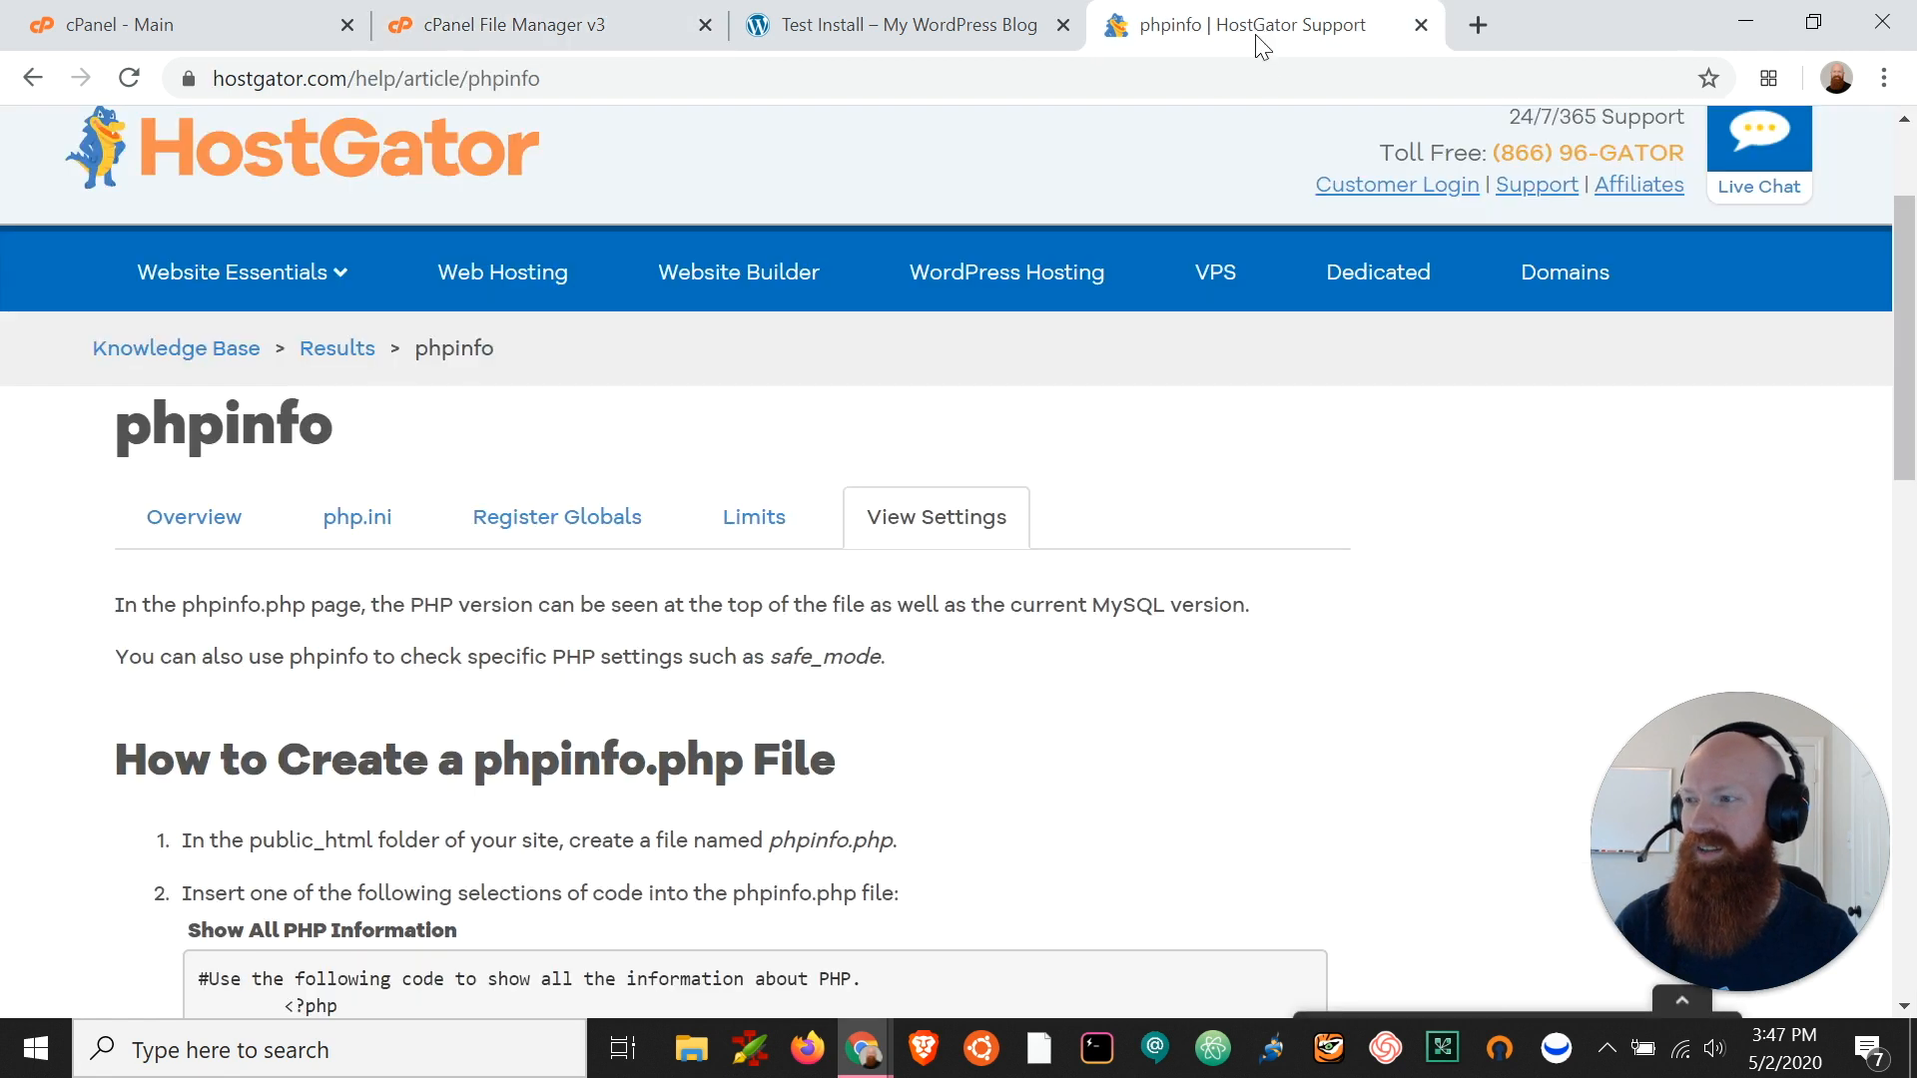
{"action": "scroll", "coordinate": [1206, 499], "scroll_direction": "down", "scroll_amount": 3}
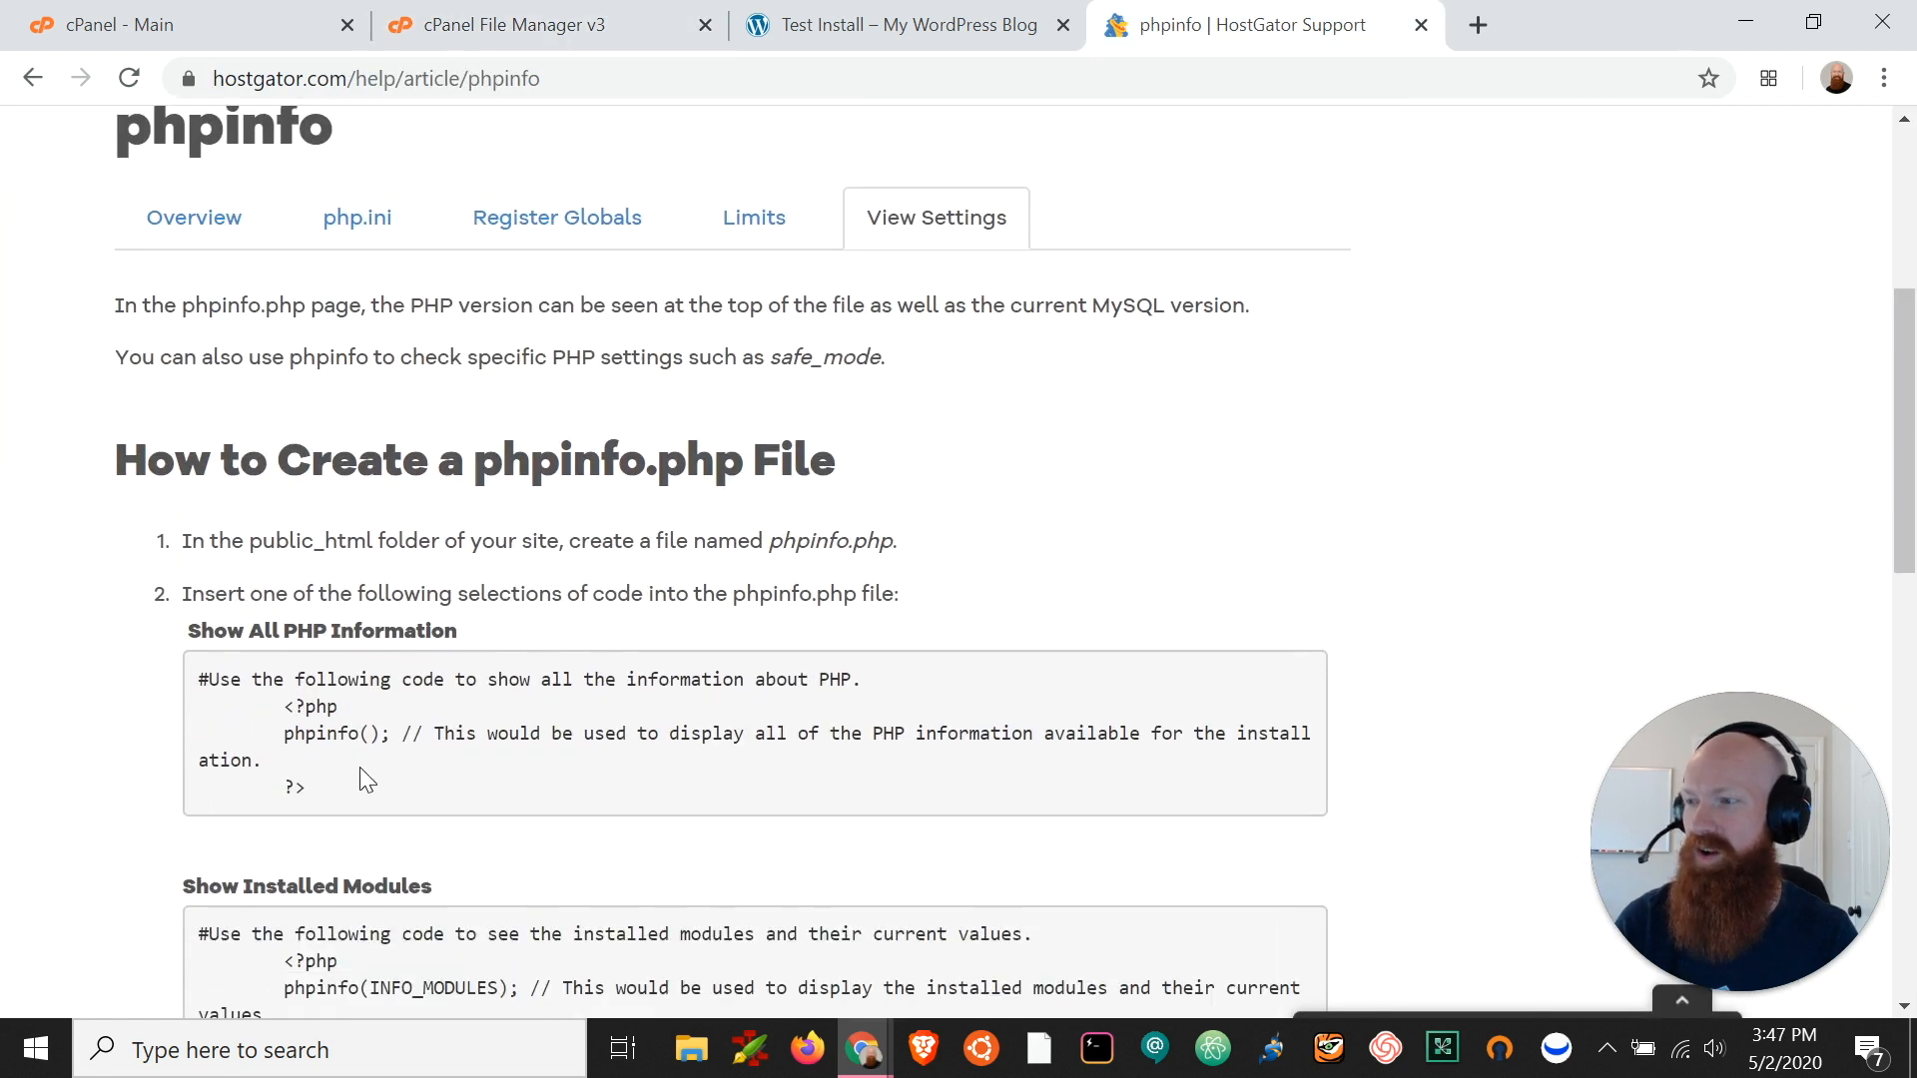
{"action": "left_click_drag", "start_coordinate": [318, 783], "coordinate": [189, 690]}
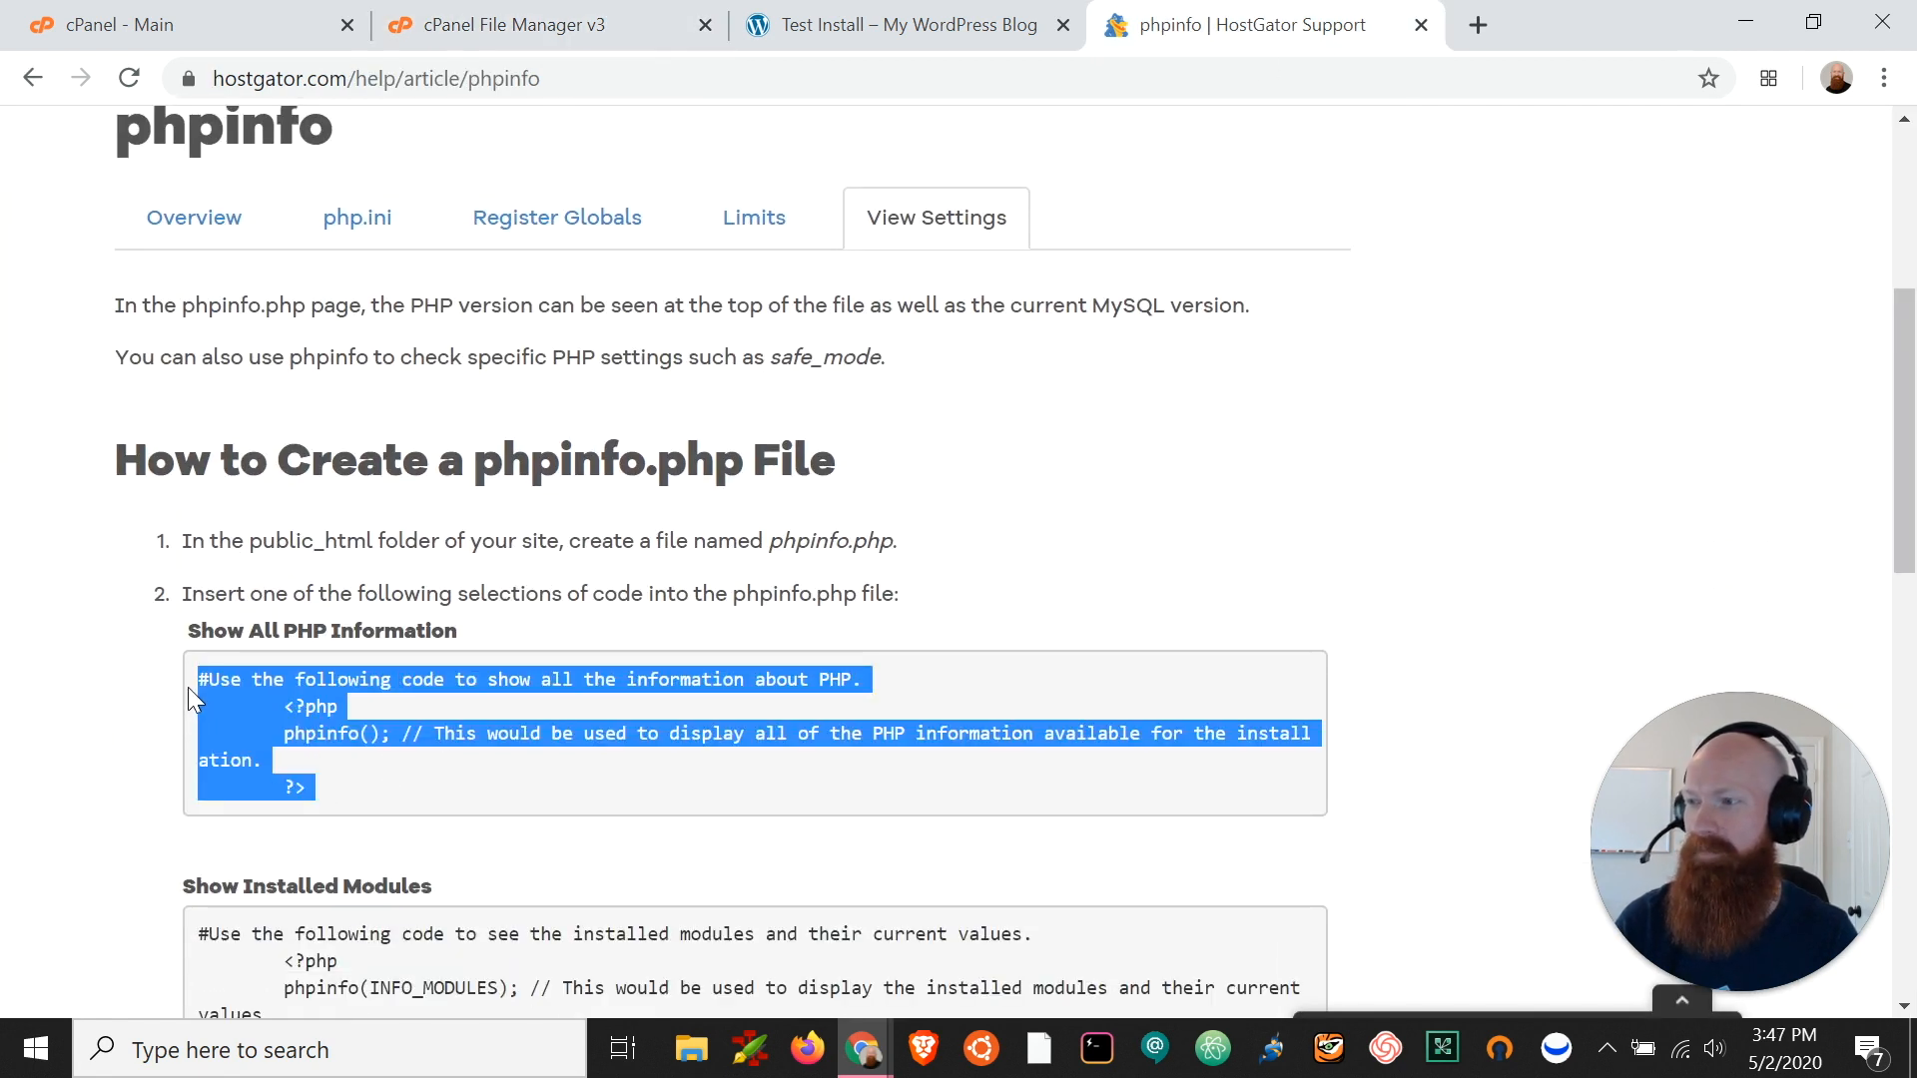
{"action": "right_click", "coordinate": [303, 691]}
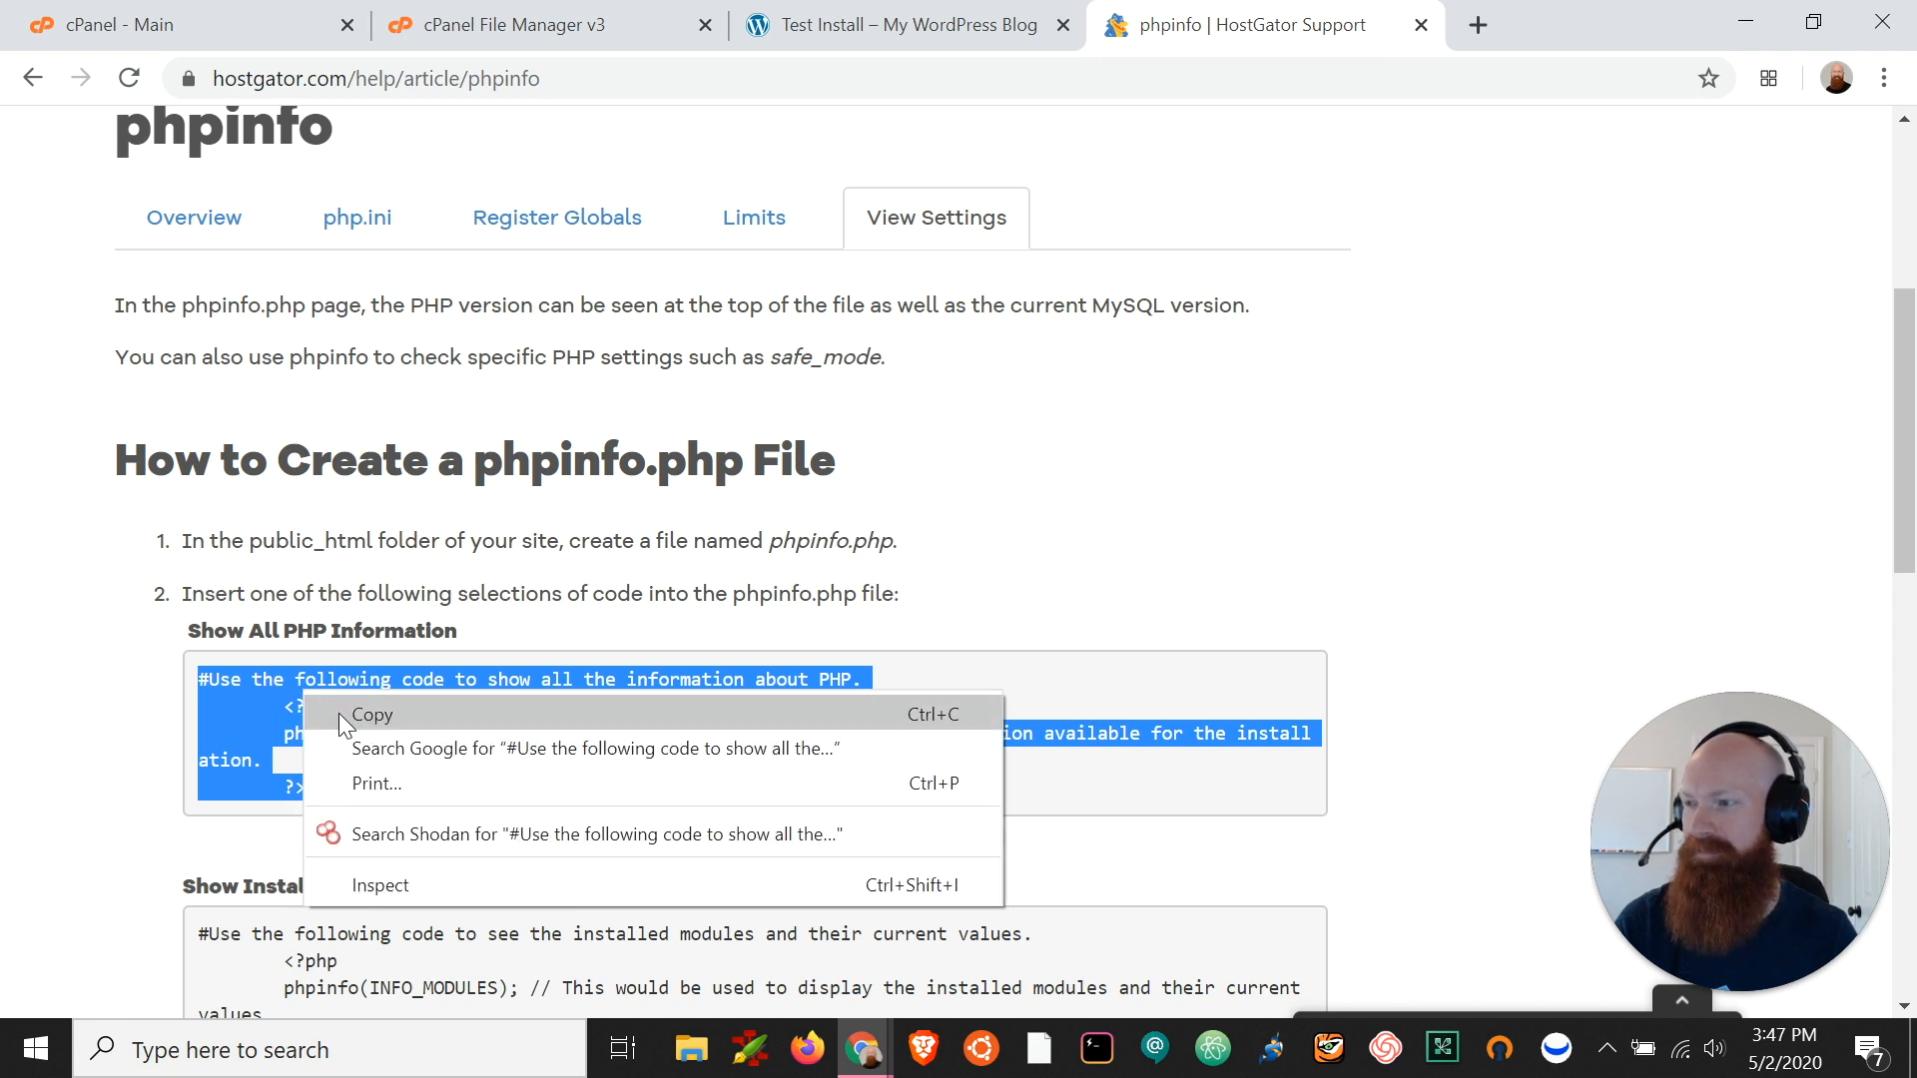
{"action": "left_click", "coordinate": [339, 713]}
Step: Return to the File Manager and create a new file named phpinfo.php in /public_html
{"action": "left_click", "coordinate": [496, 30]}
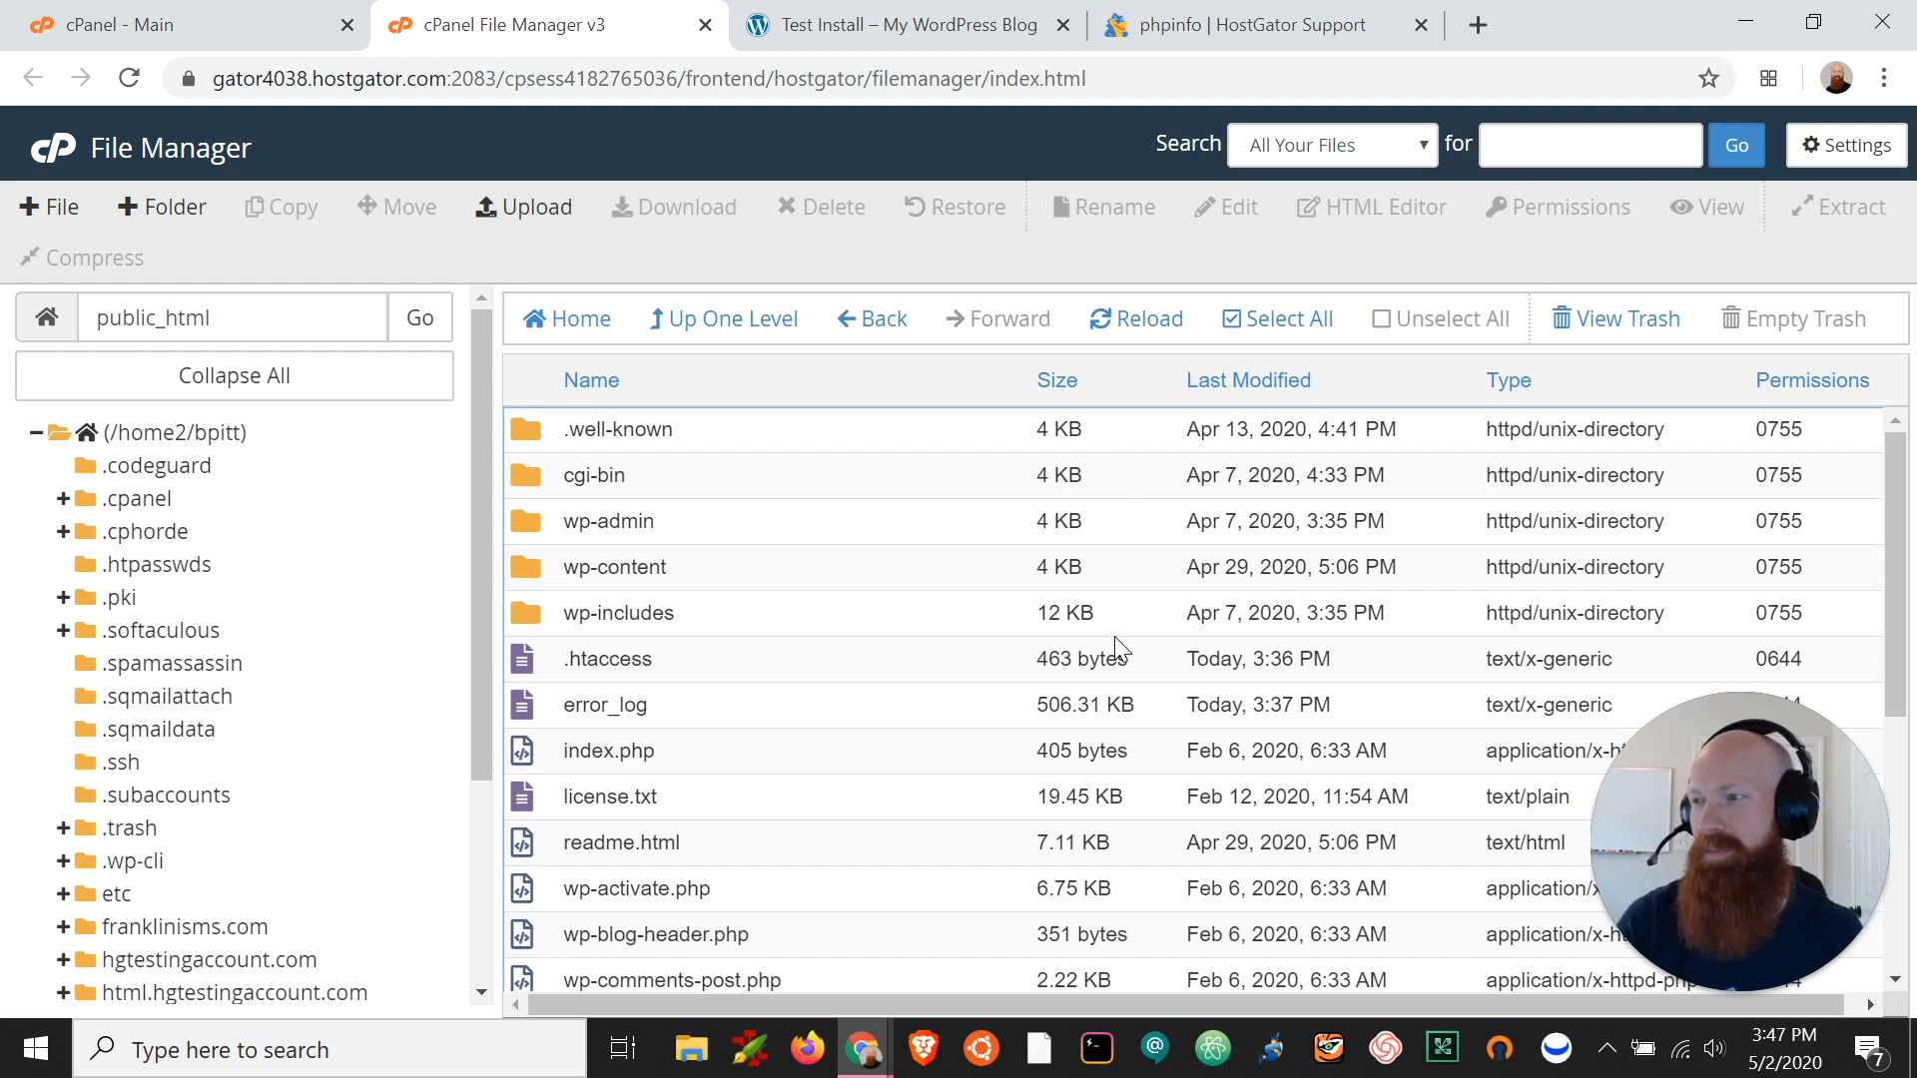
{"action": "left_click", "coordinate": [48, 212]}
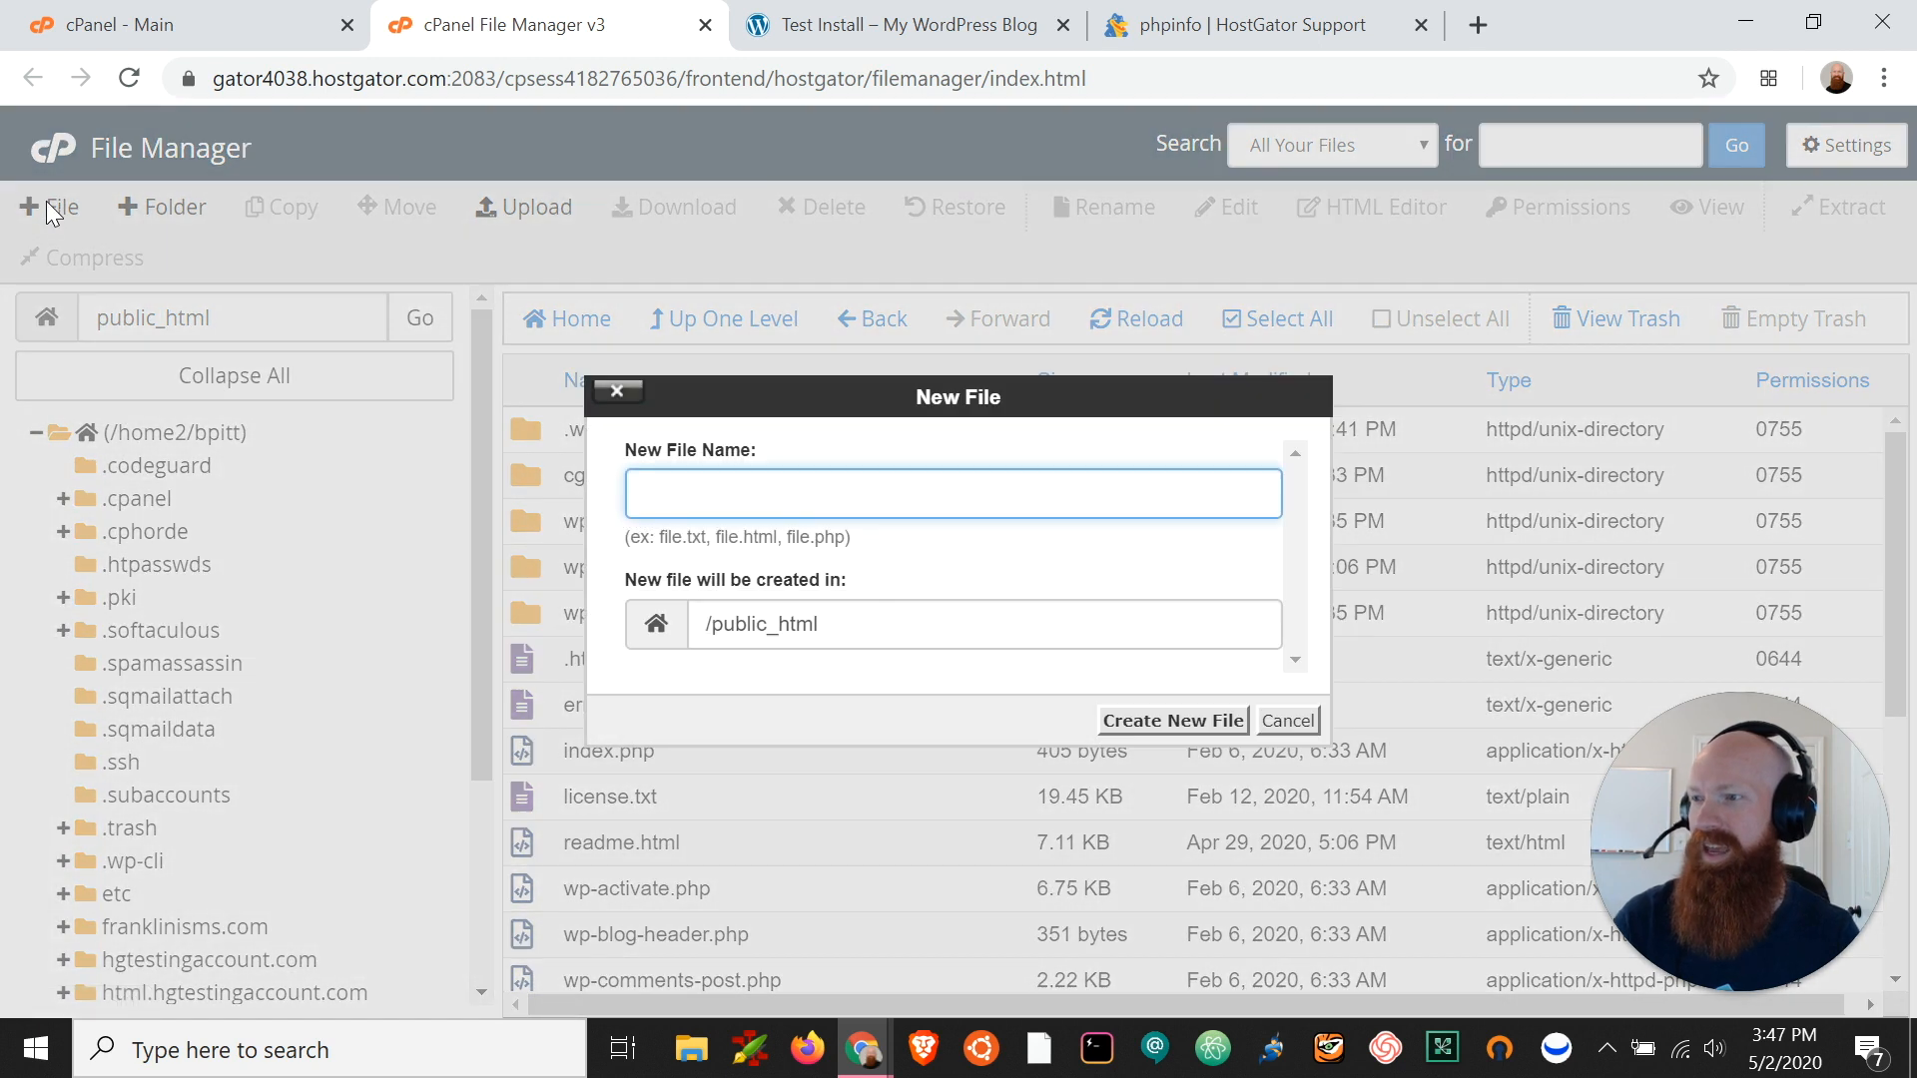
{"action": "type", "text": "phpinfo"}
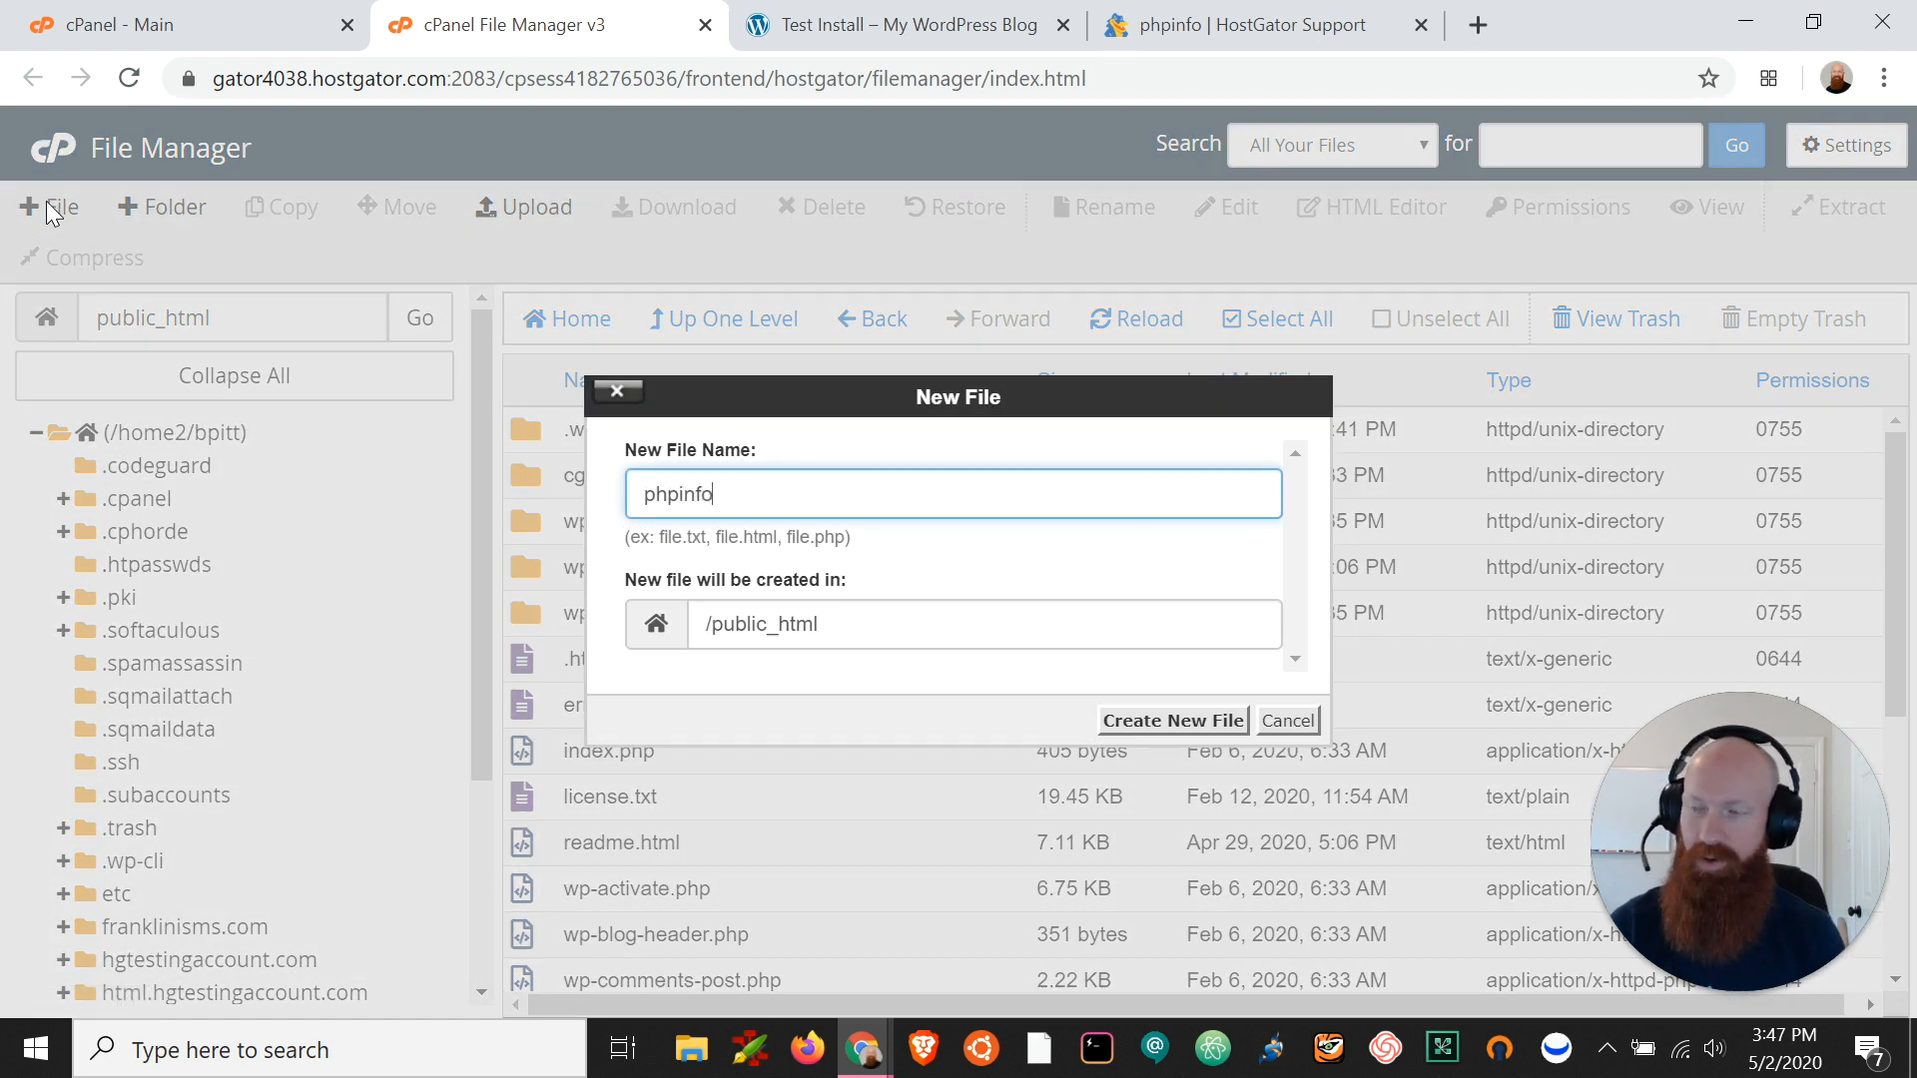
{"action": "type", "text": ".php"}
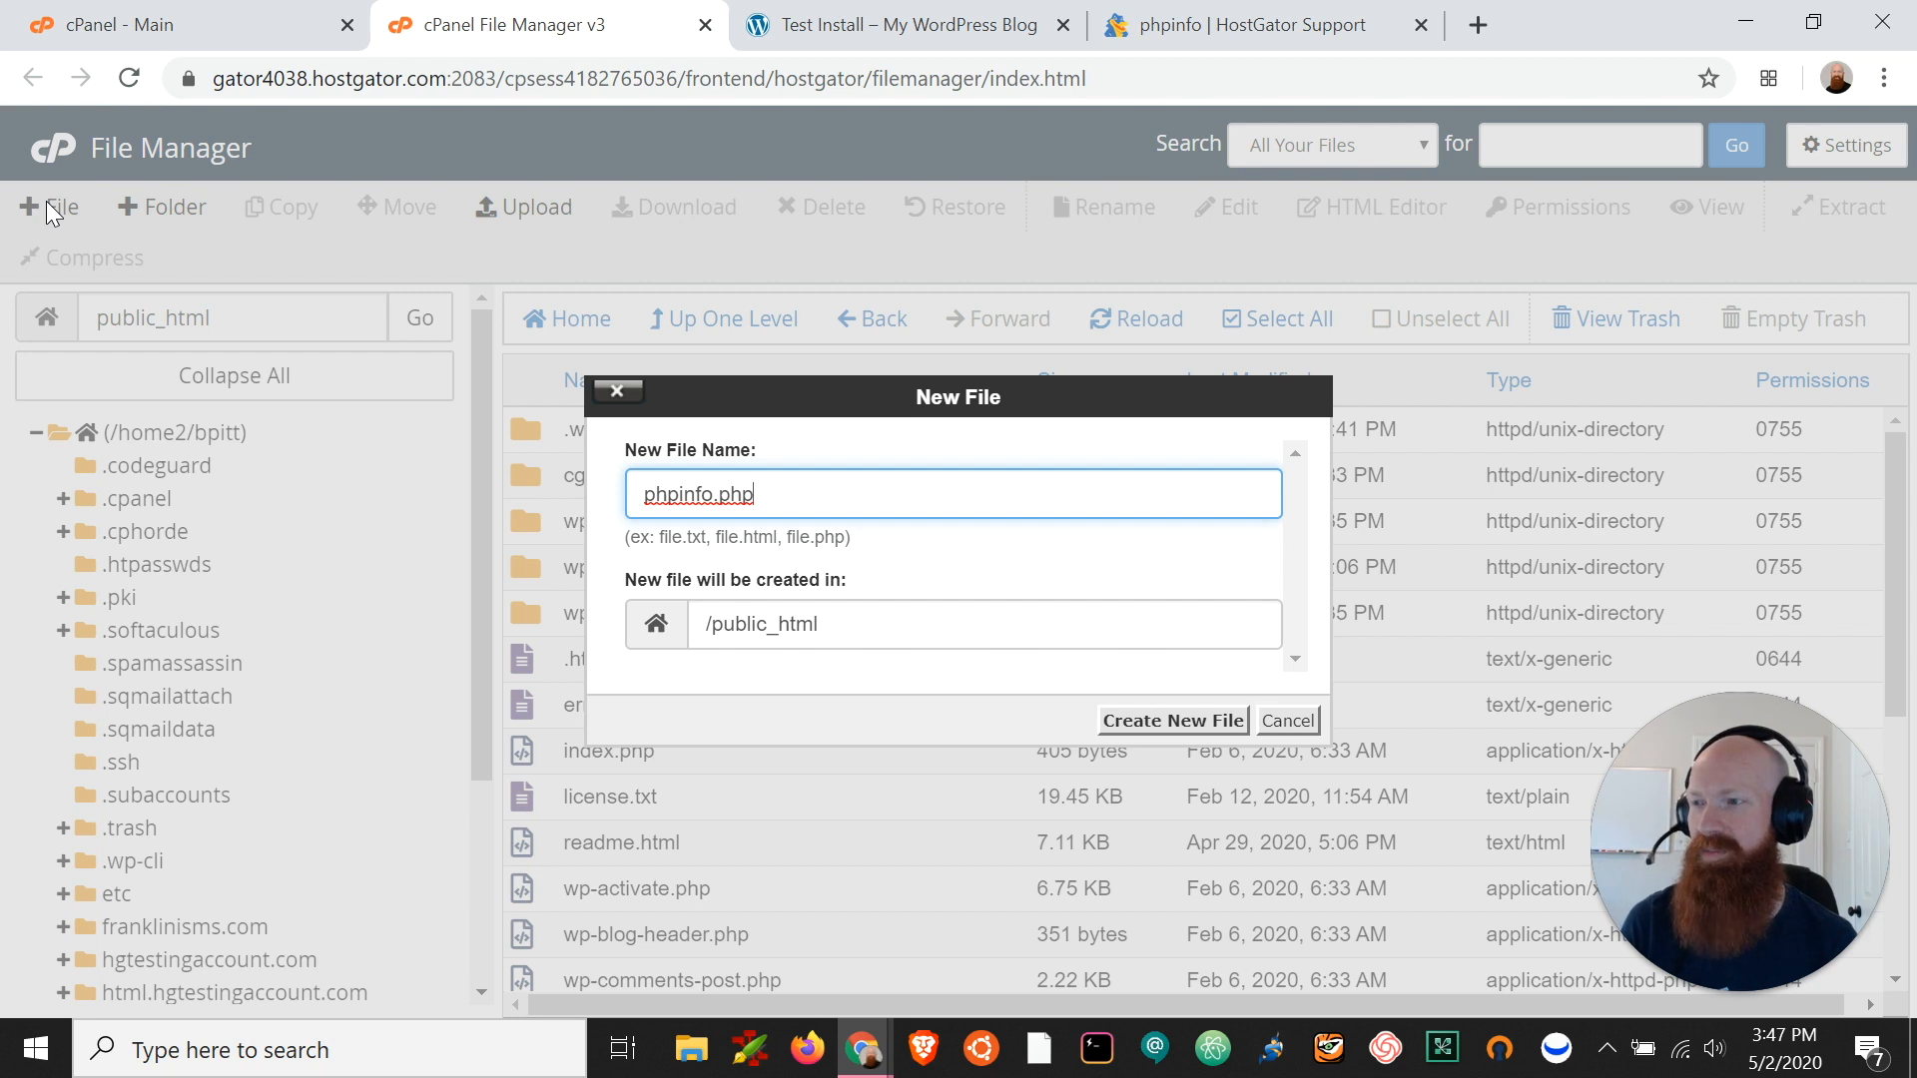
{"action": "left_click", "coordinate": [1149, 729]}
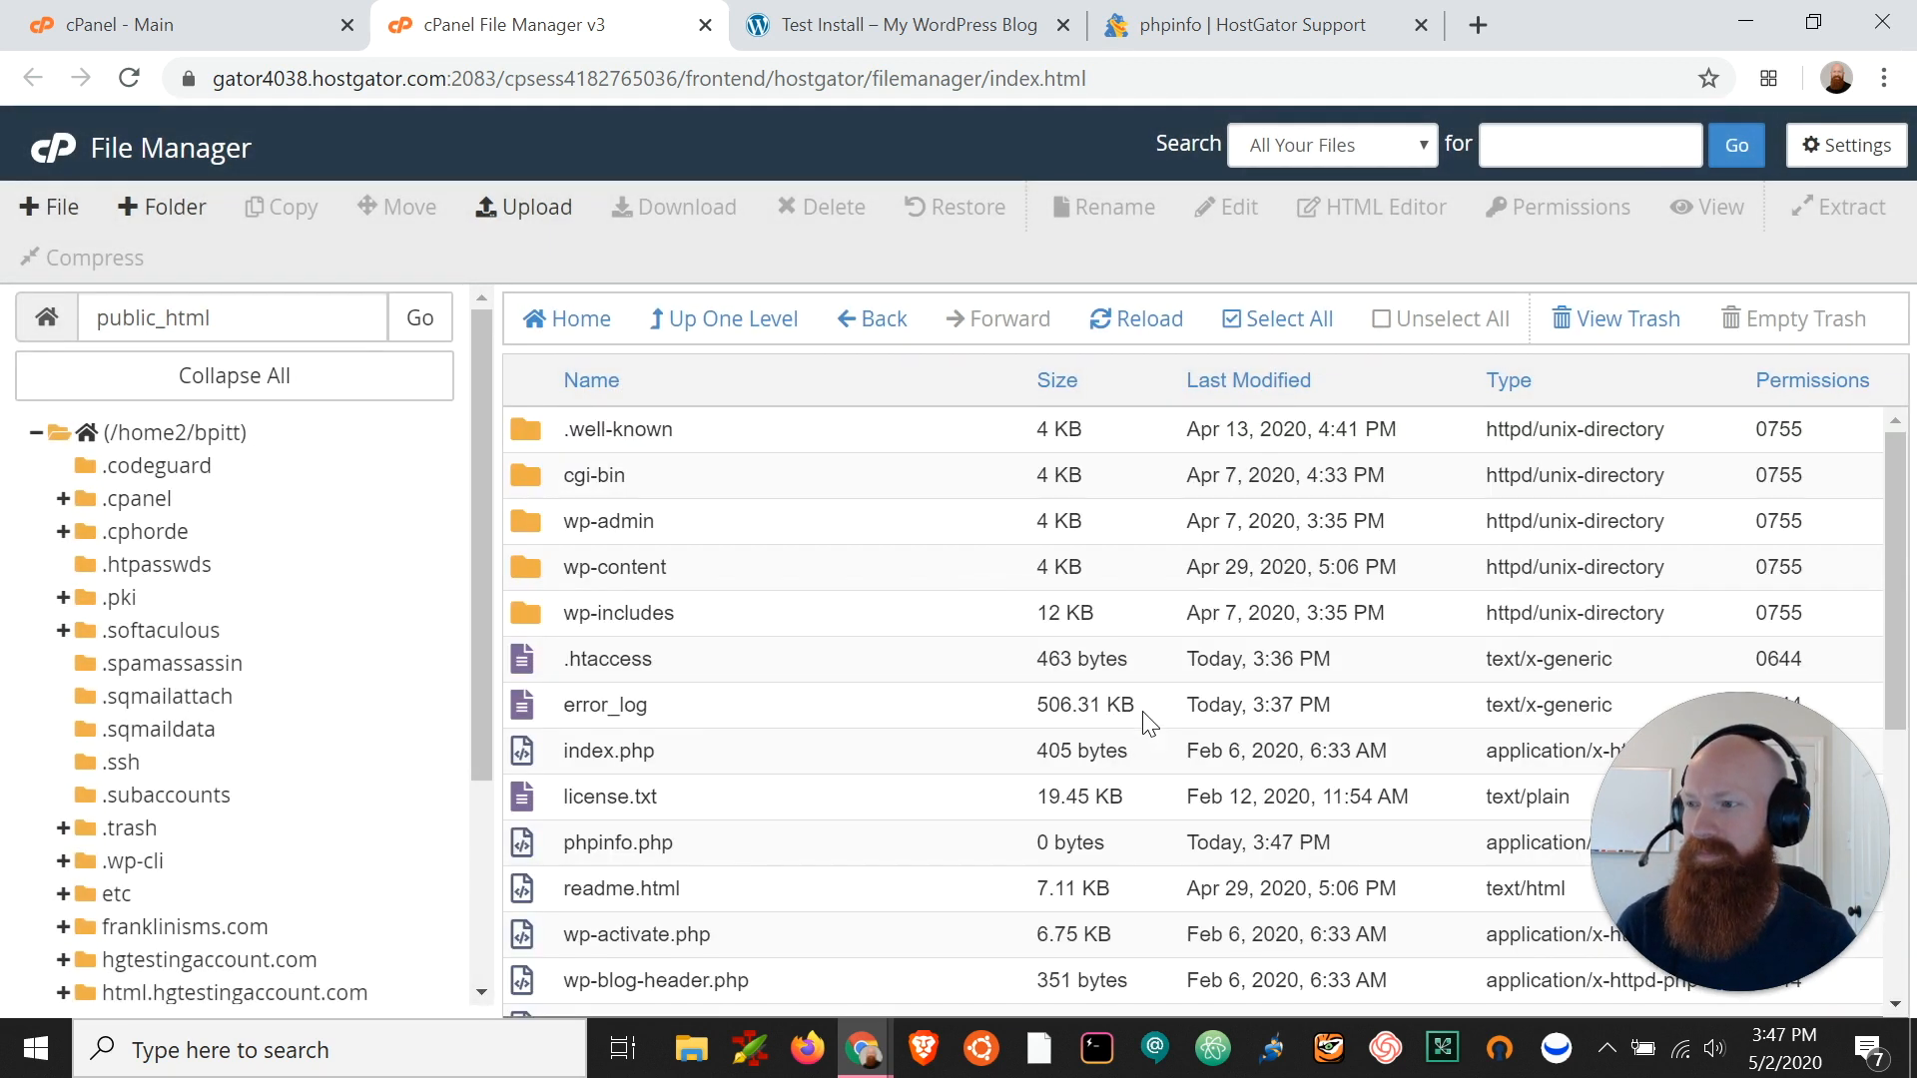
Step: Edit phpinfo.php, paste the copied PHP information code into it, save the changes and close the editor
{"action": "left_click", "coordinate": [519, 842]}
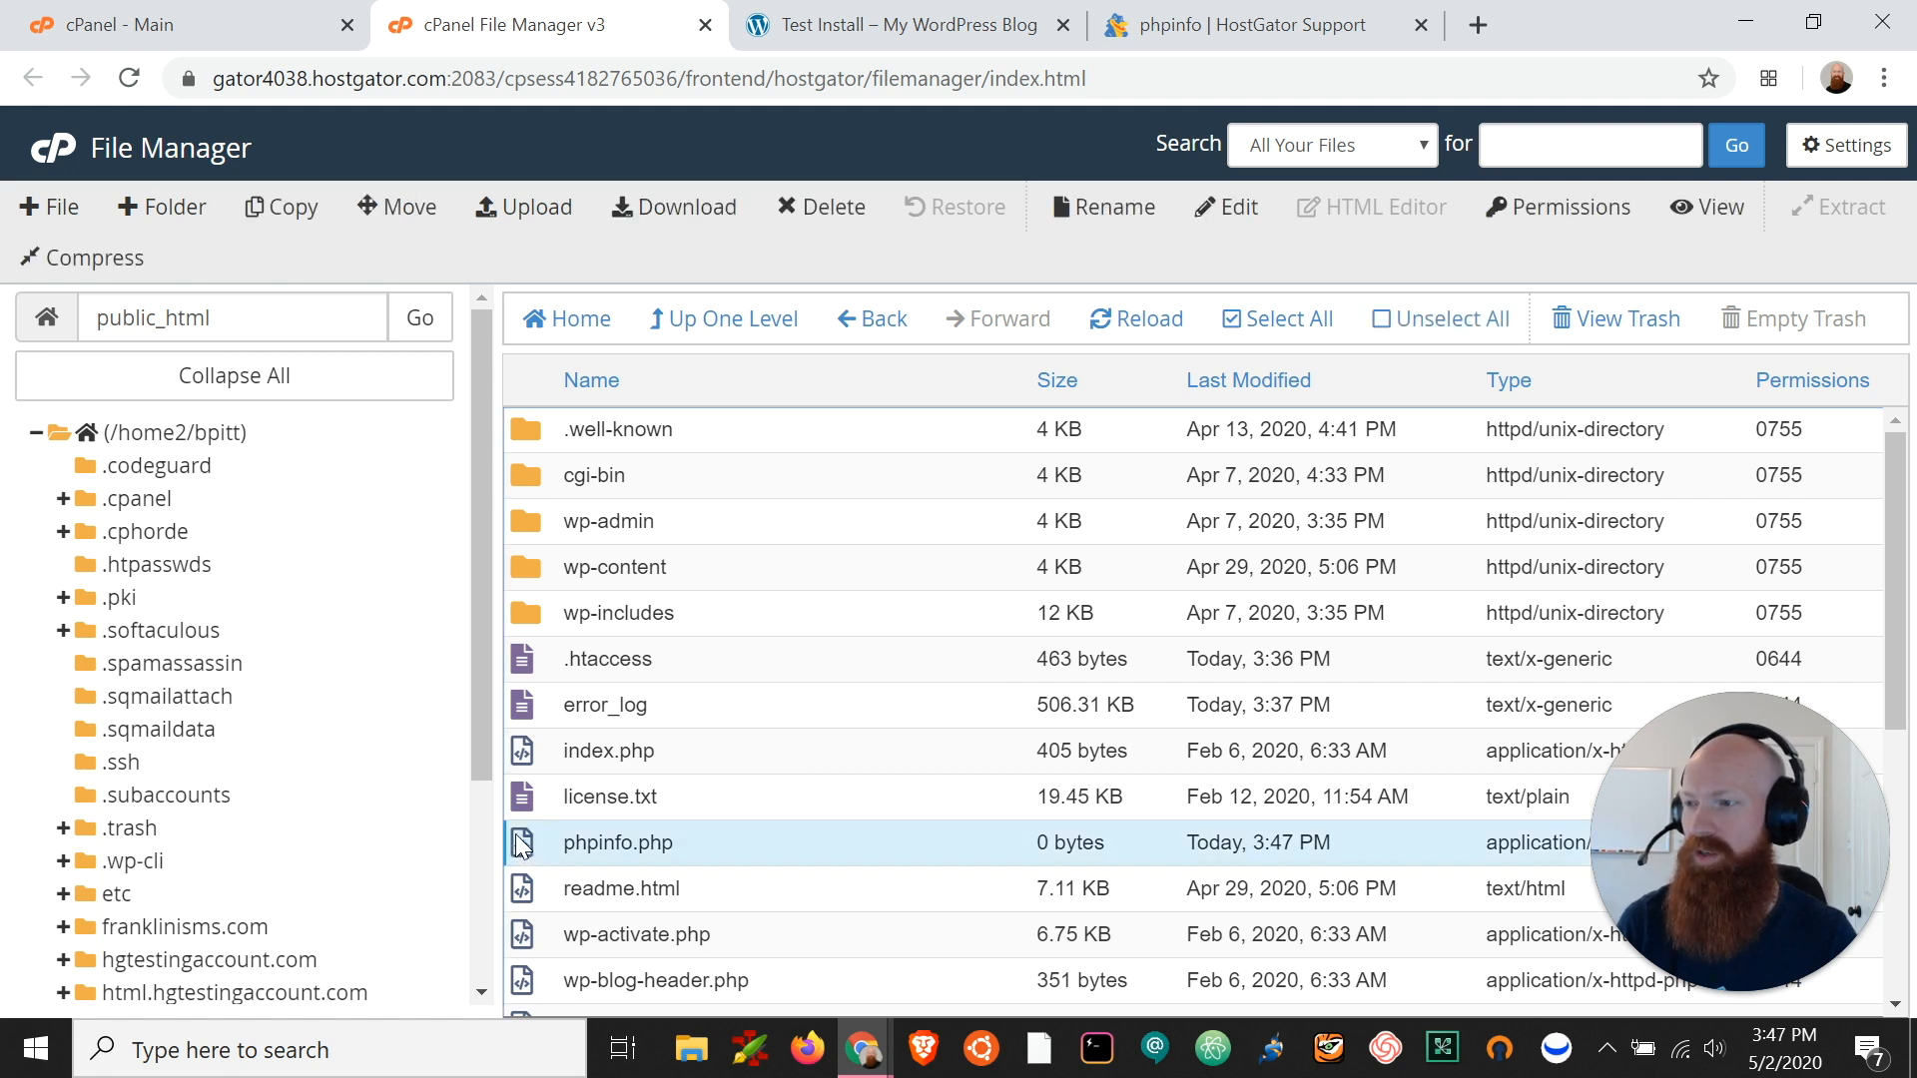
{"action": "right_click", "coordinate": [519, 840]}
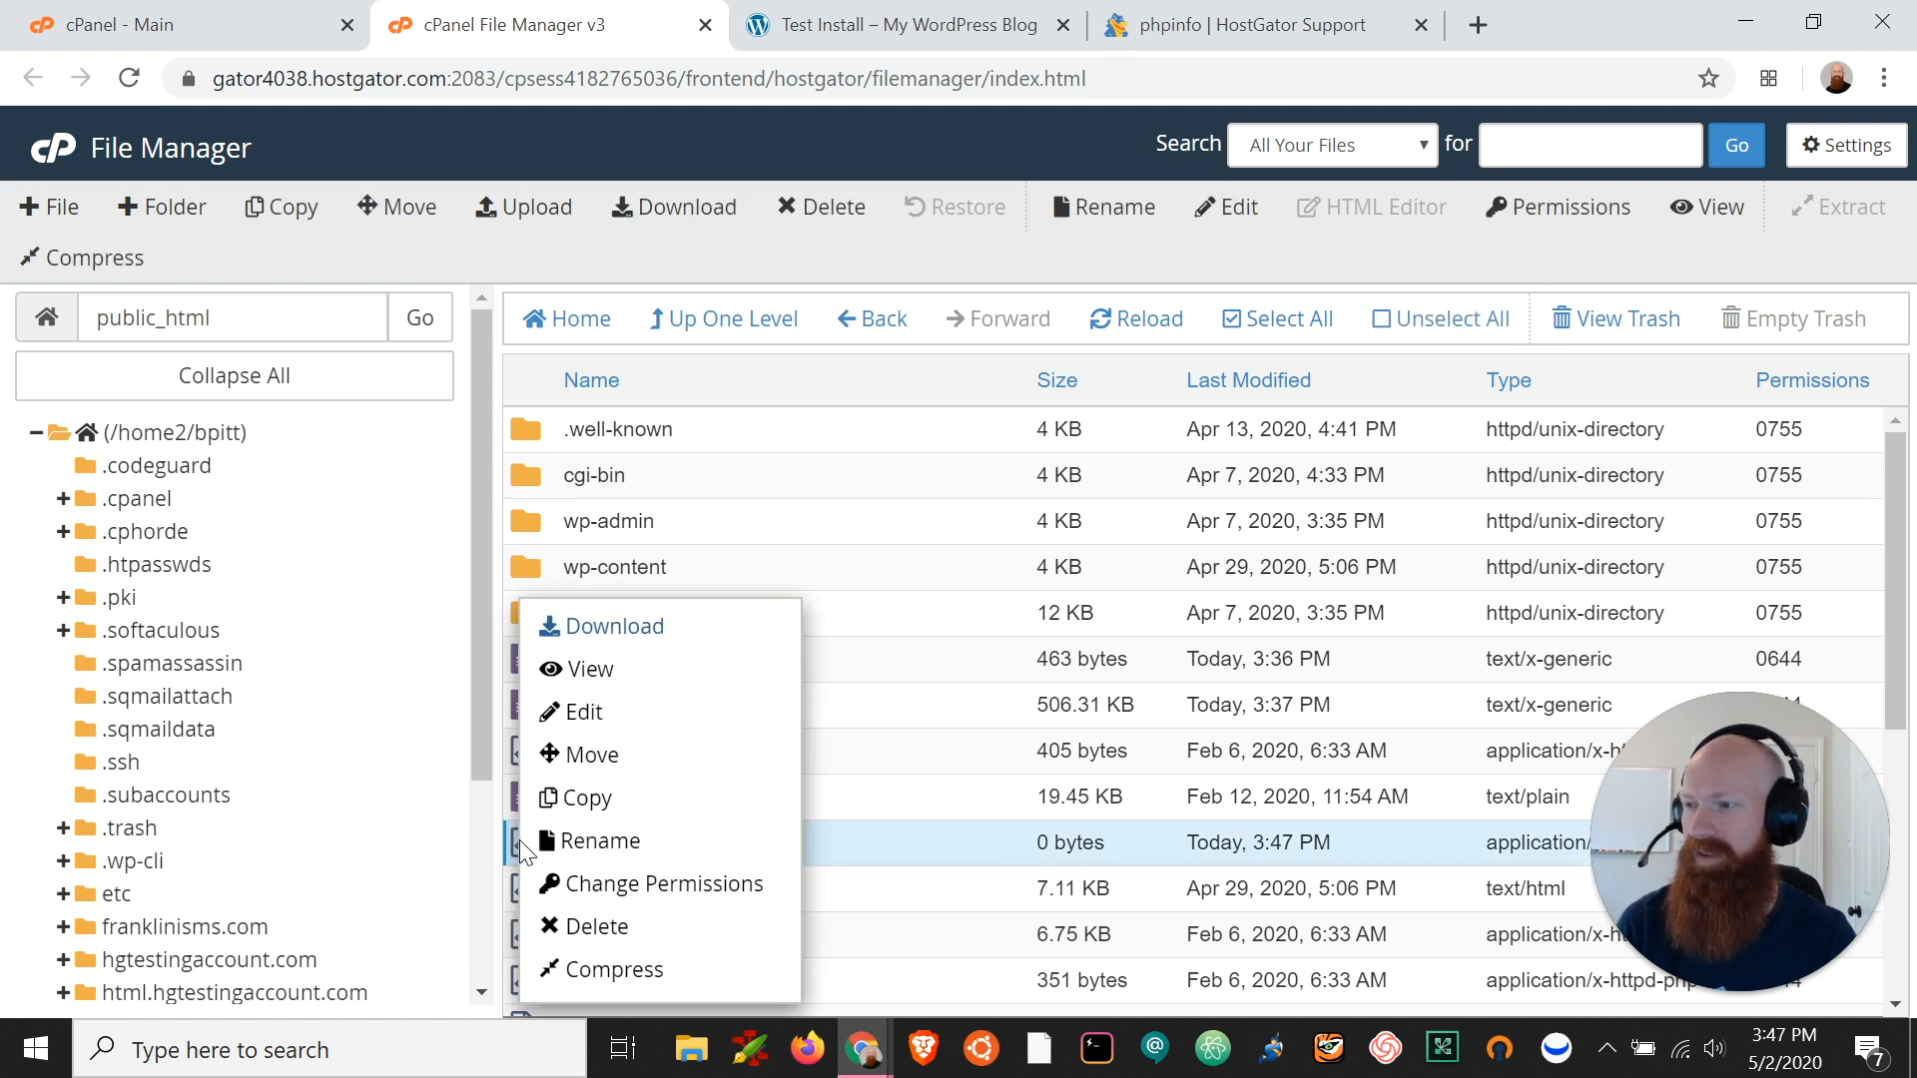
{"action": "left_click", "coordinate": [611, 714]}
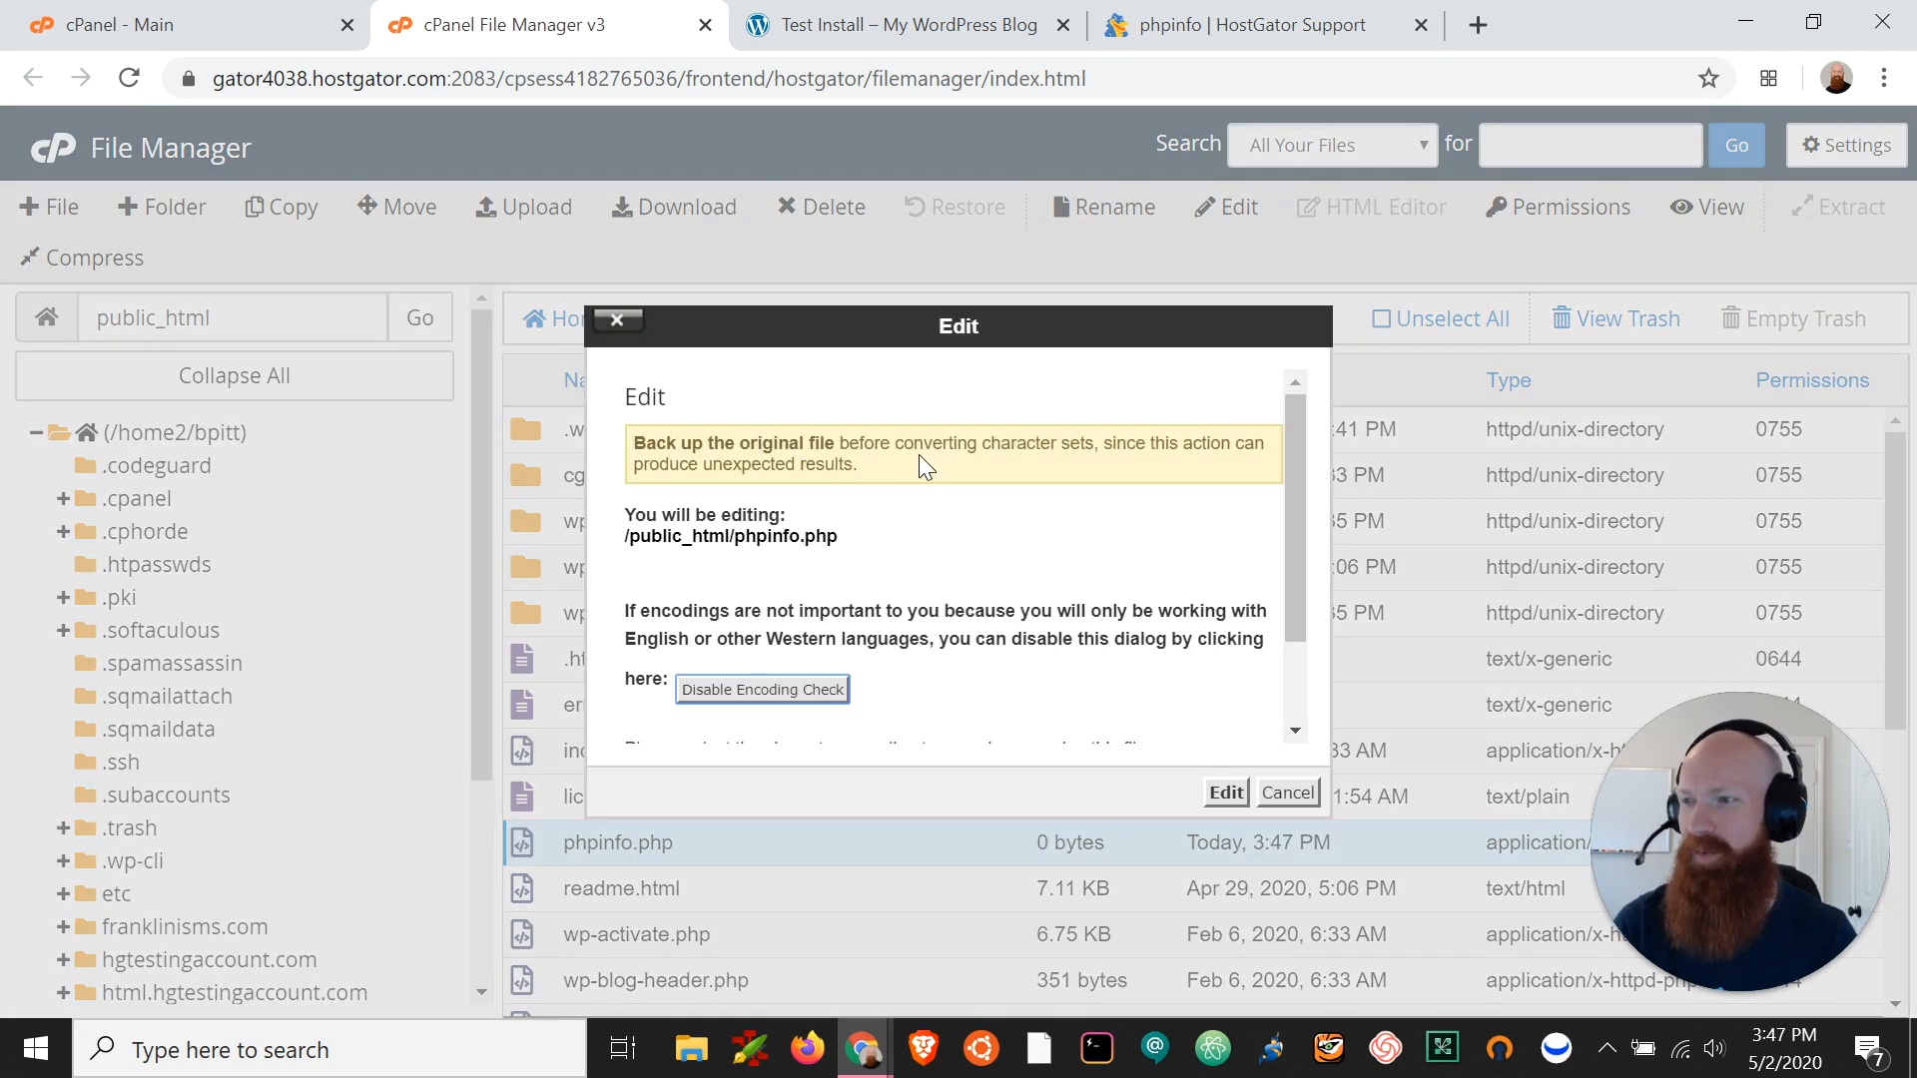
{"action": "left_click", "coordinate": [1218, 798]}
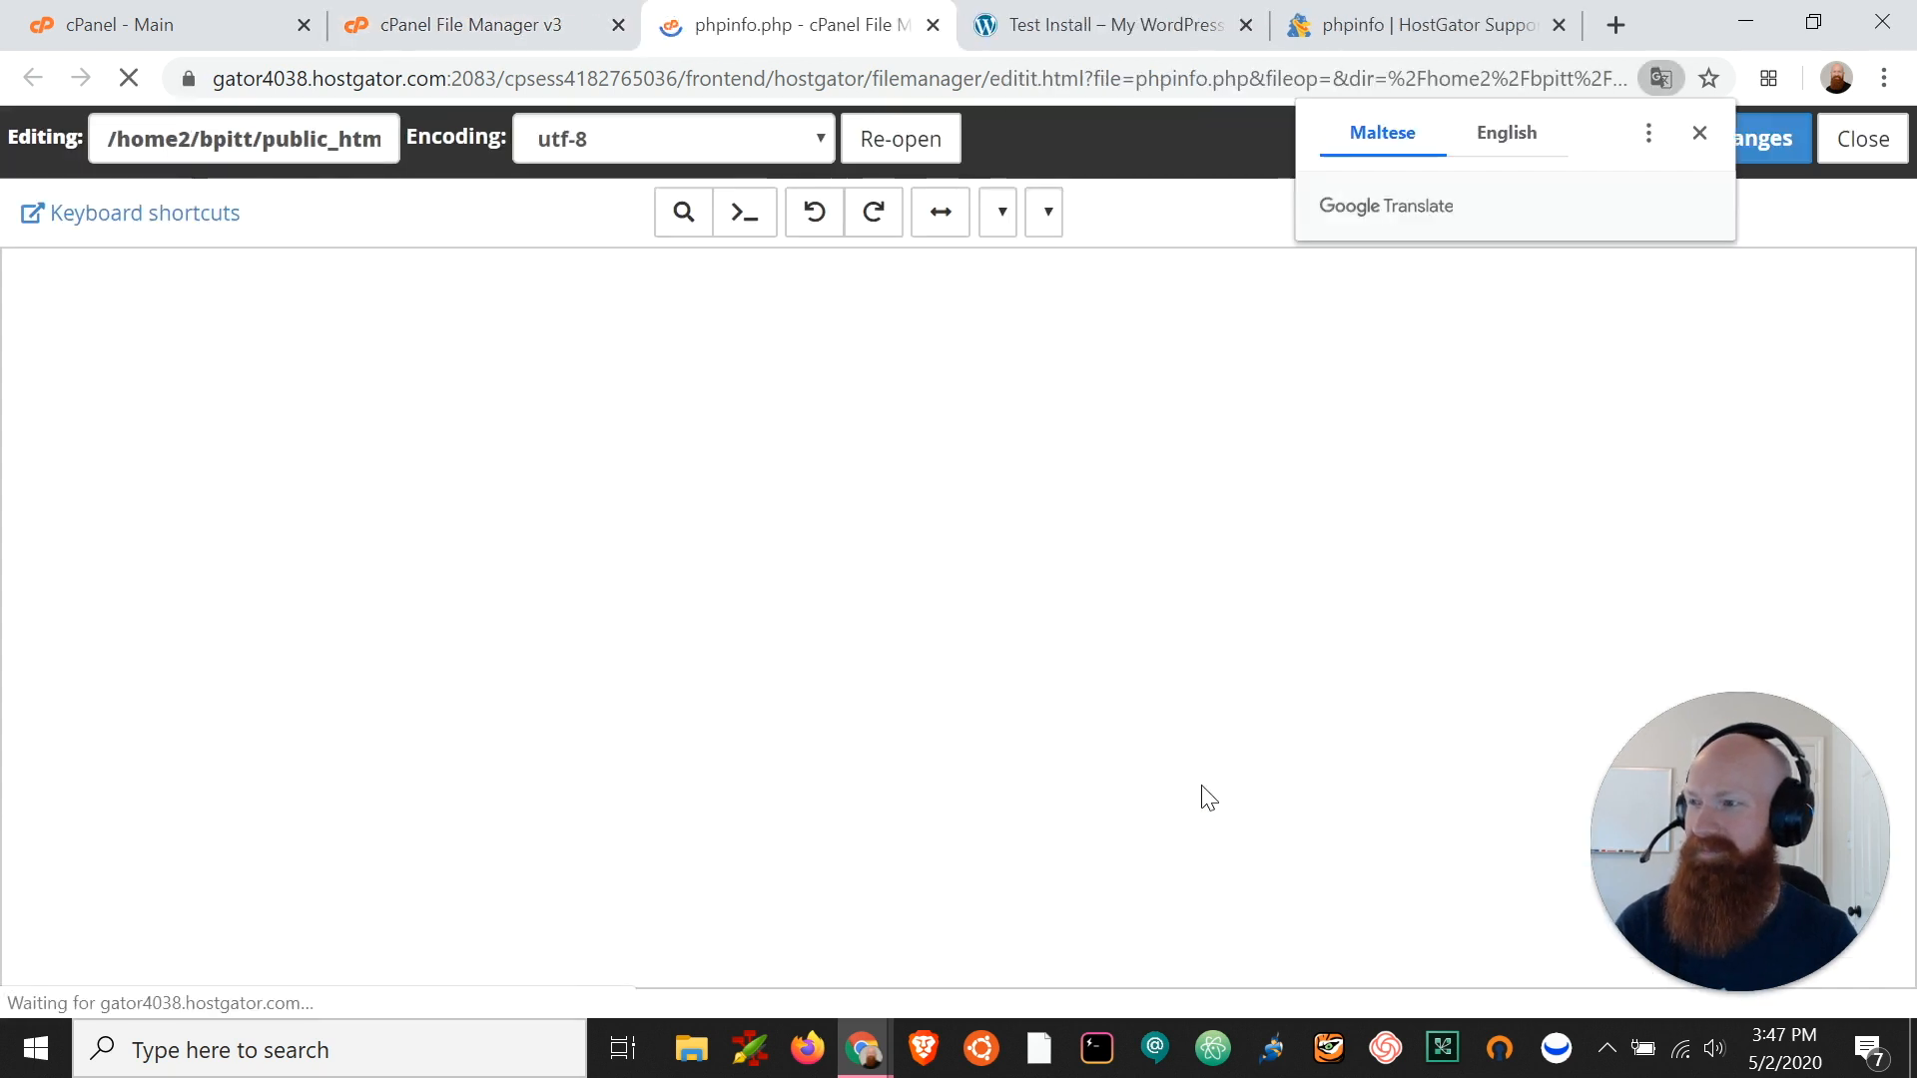
{"action": "left_click", "coordinate": [1698, 133]}
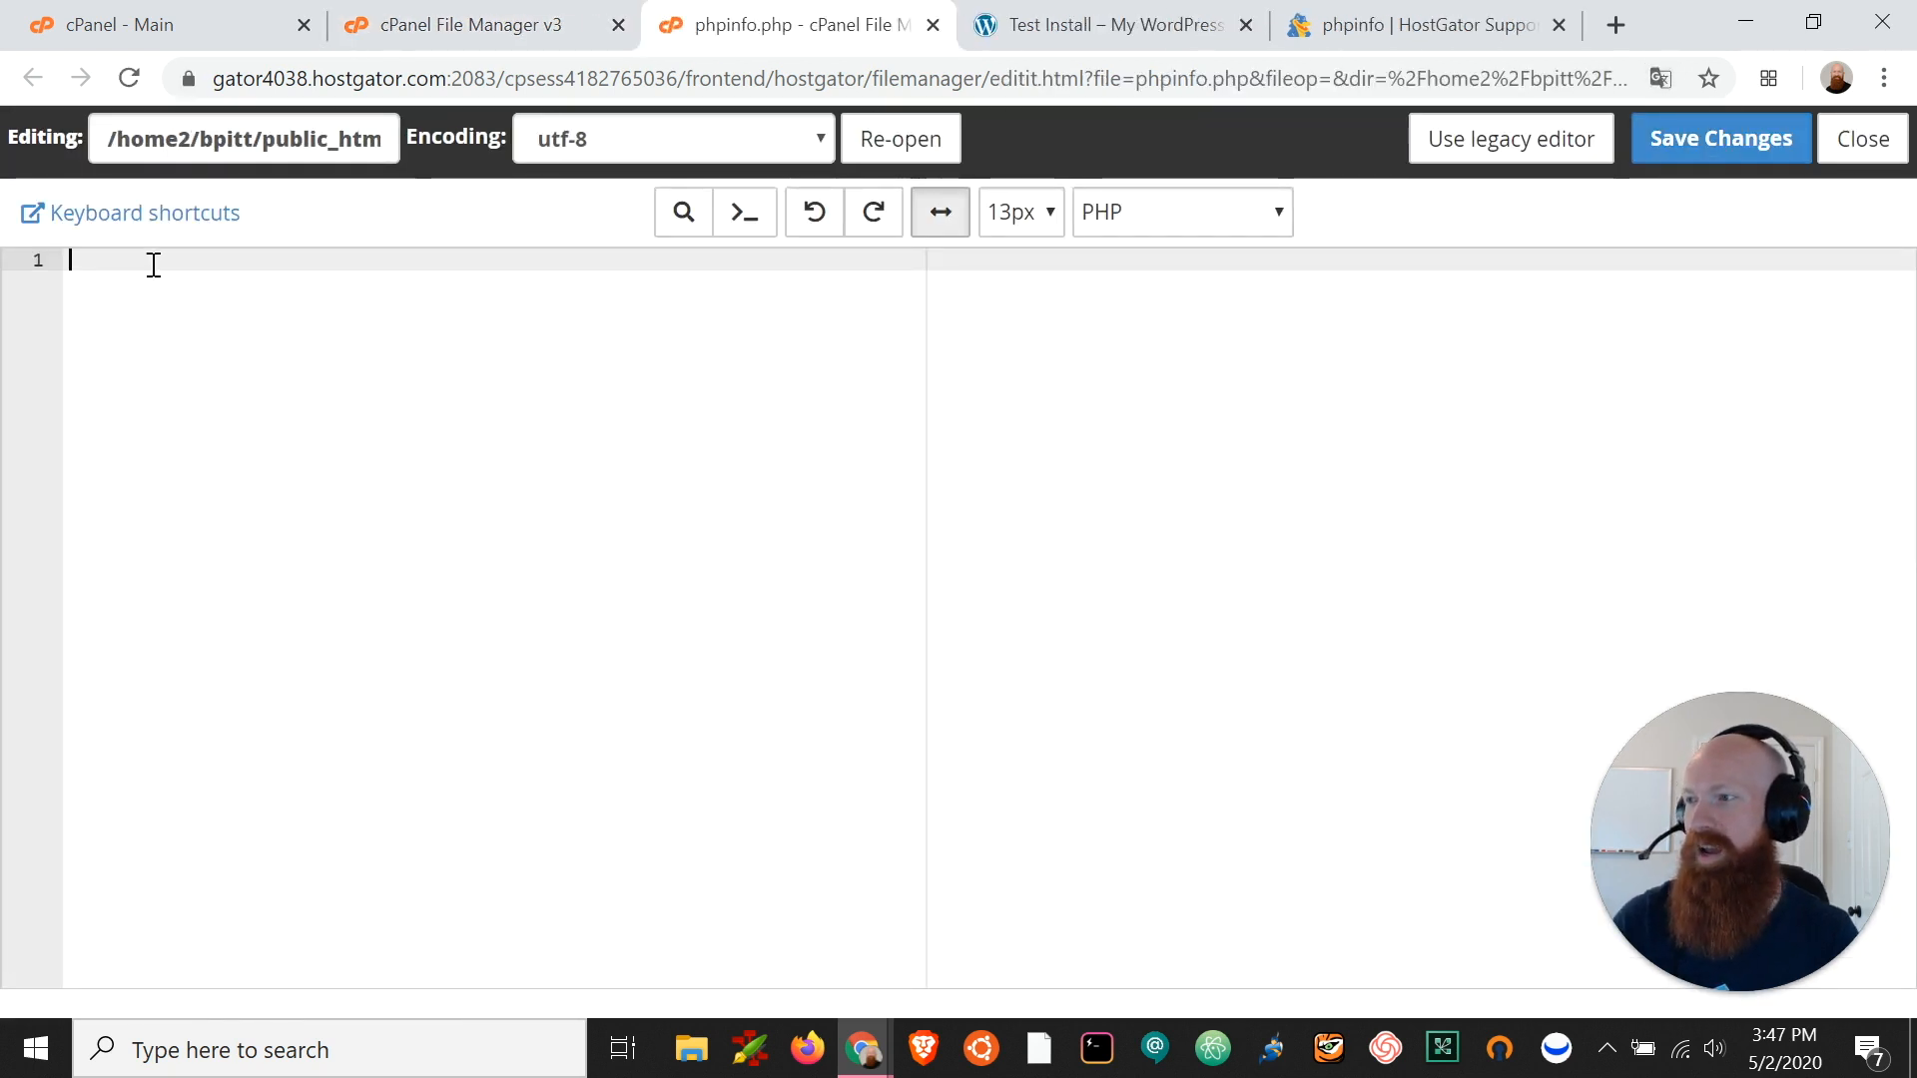
{"action": "key", "text": "ctrl+v"}
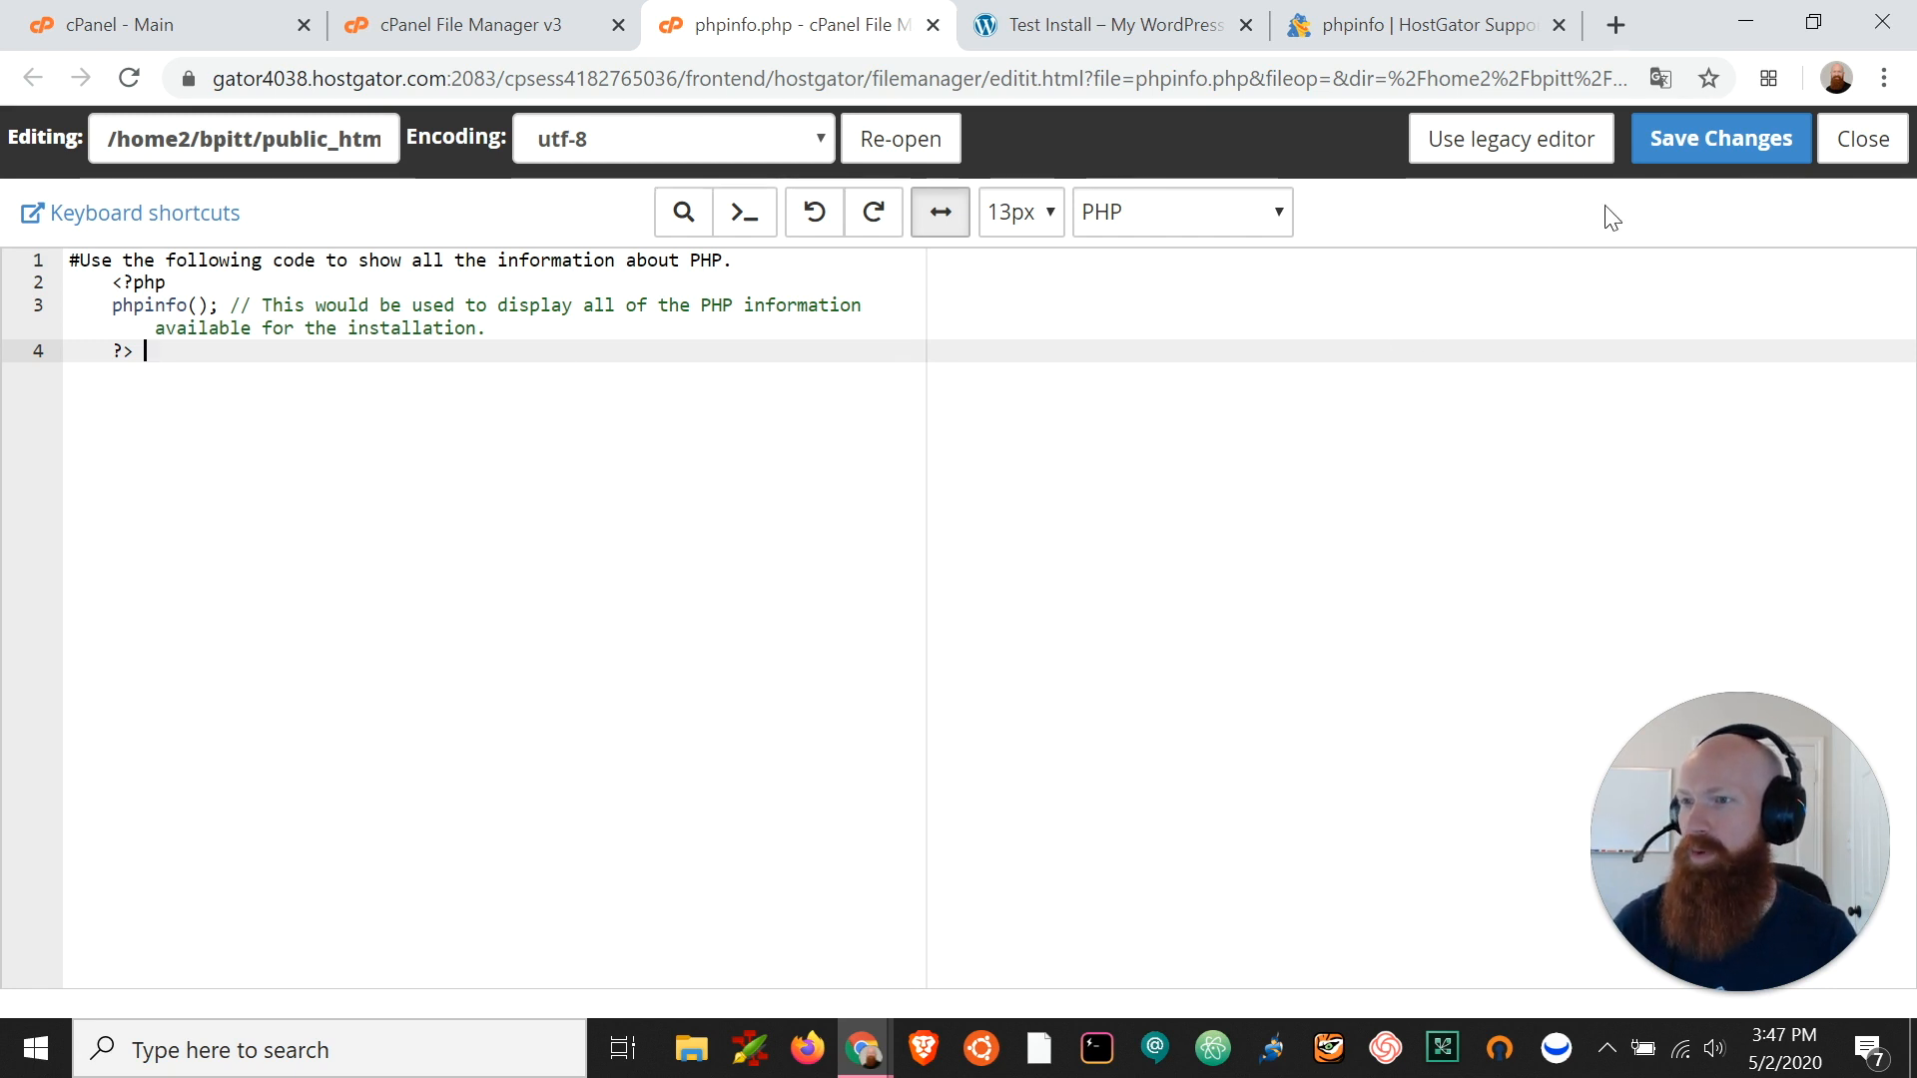
{"action": "left_click", "coordinate": [1679, 158]}
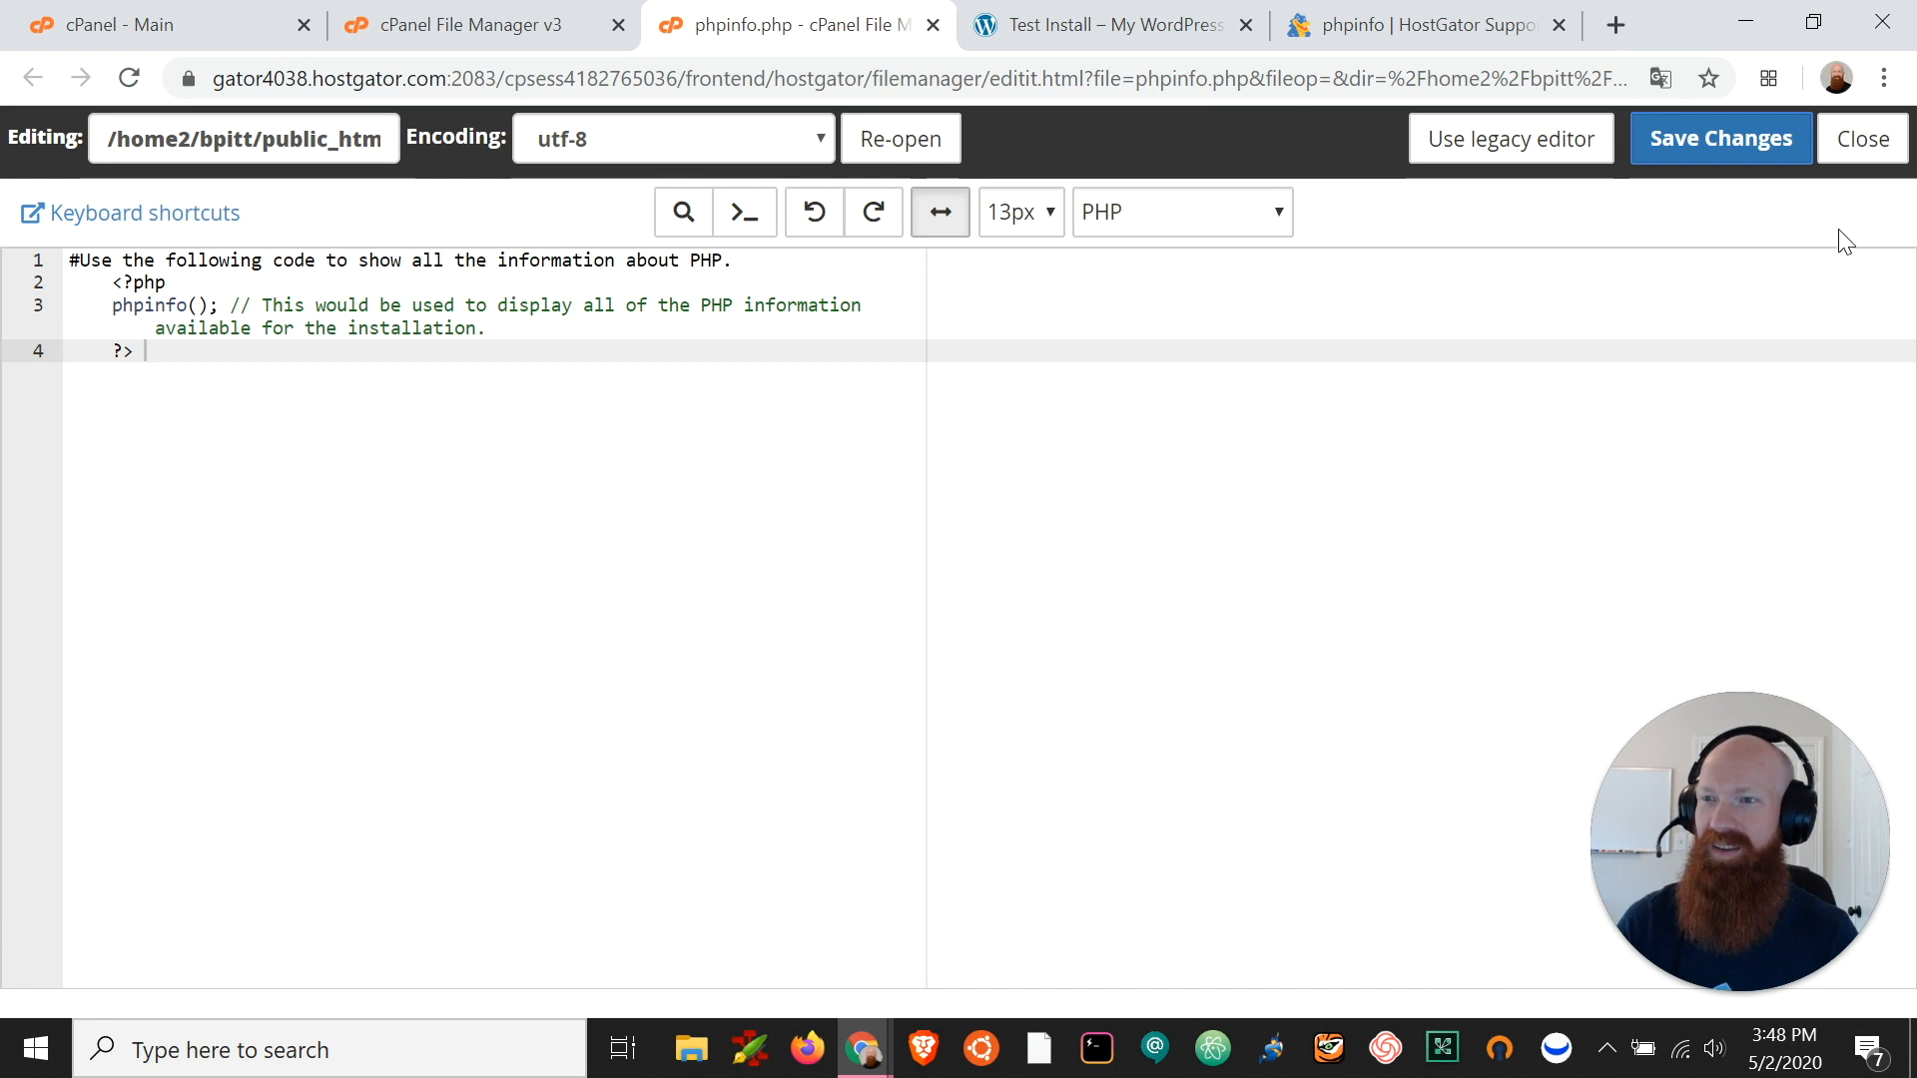
{"action": "left_click", "coordinate": [1857, 145]}
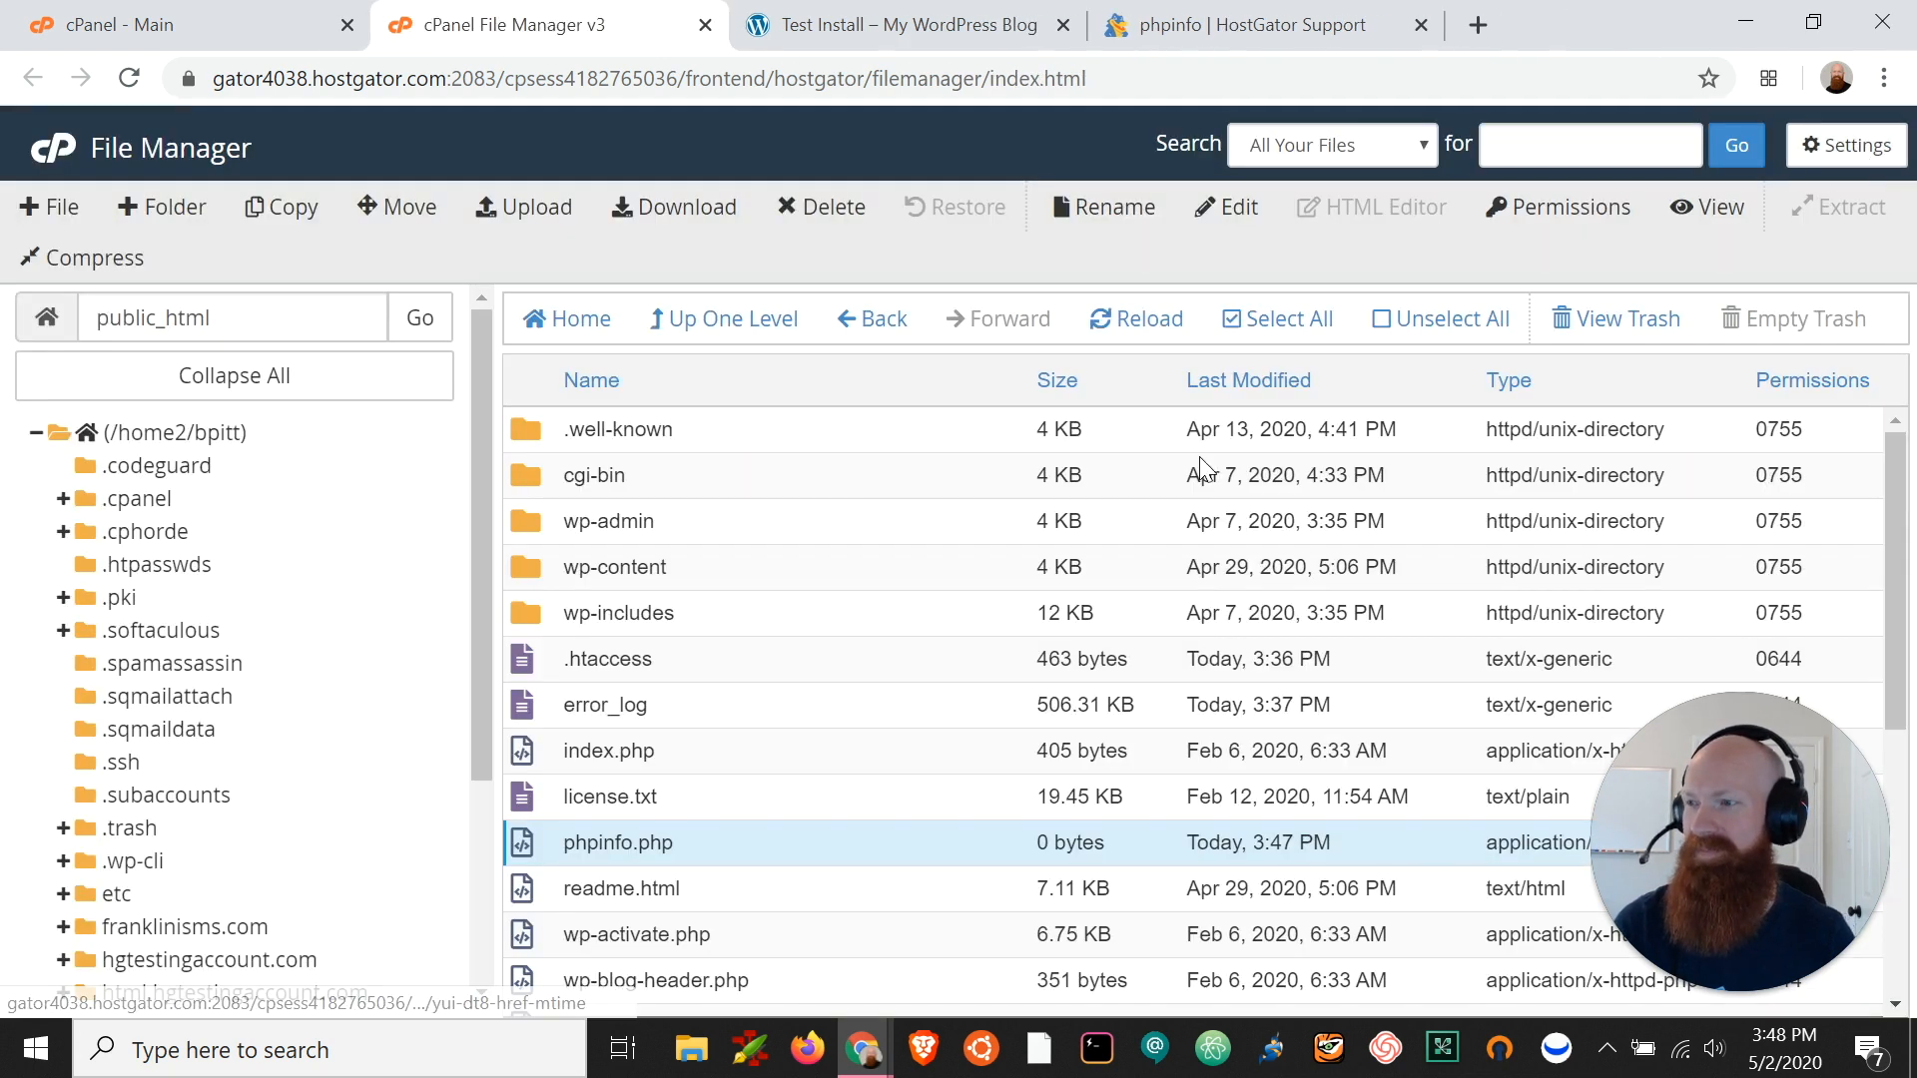
Step: Load b-radpitt.com/phpinfo.php in the WordPress site's tab and examine the PHP version and configuration details
{"action": "left_click", "coordinate": [893, 30]}
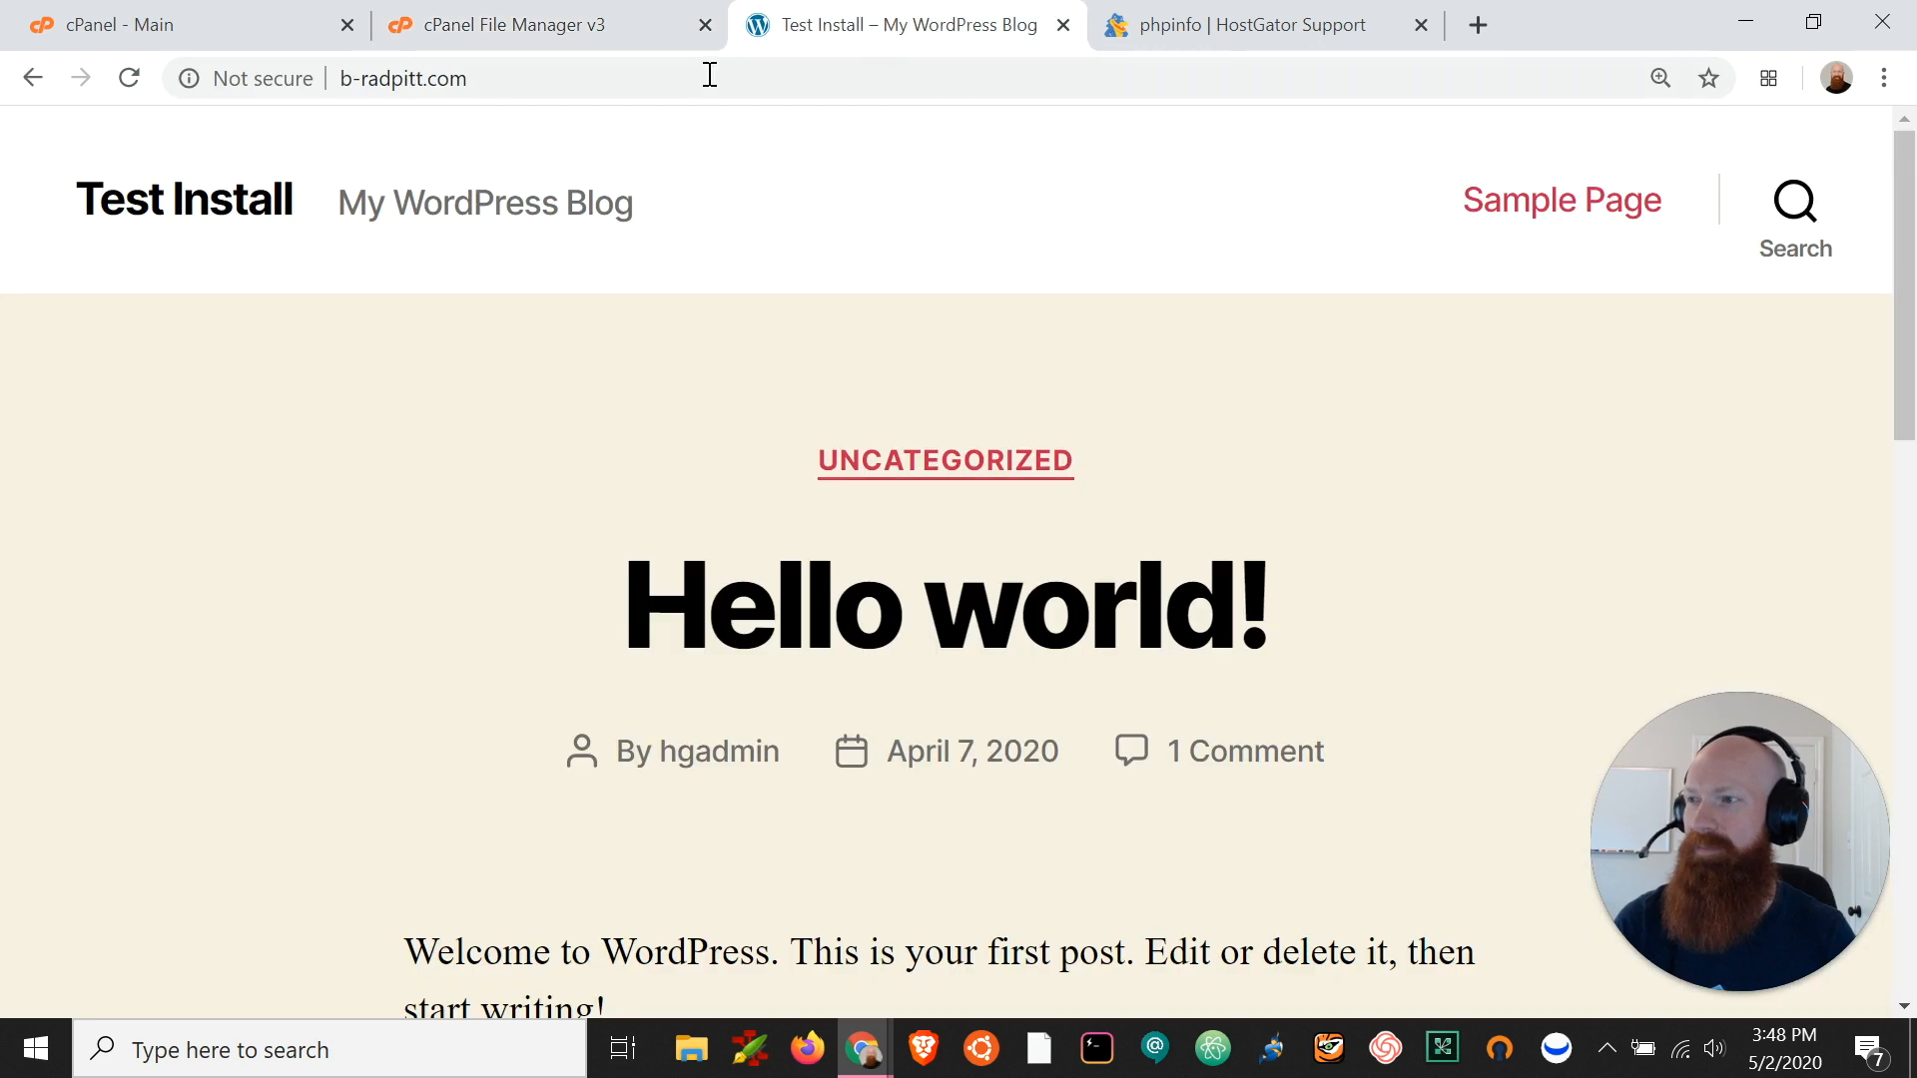
{"action": "left_click", "coordinate": [672, 80]}
{"action": "left_click", "coordinate": [671, 80]}
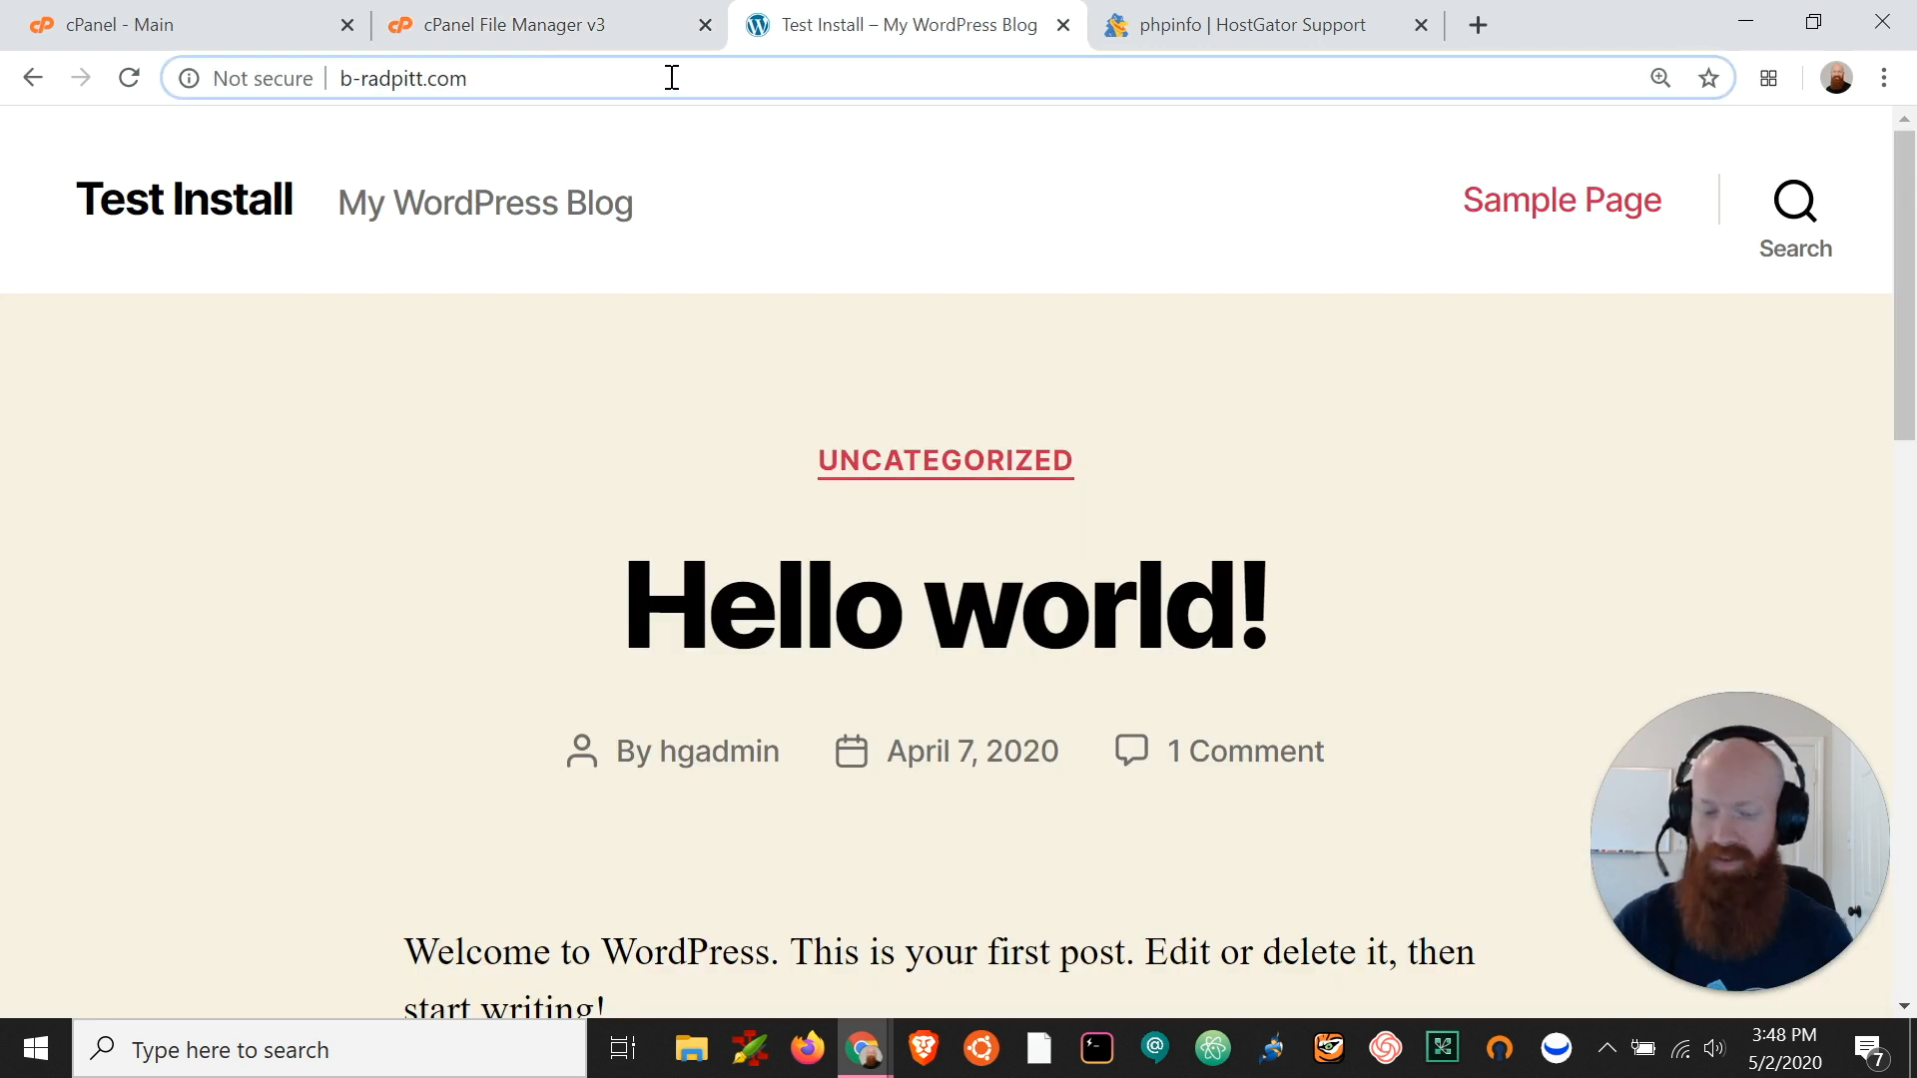
{"action": "type", "text": "/phpinfo.ph"}
{"action": "key", "text": "Return"}
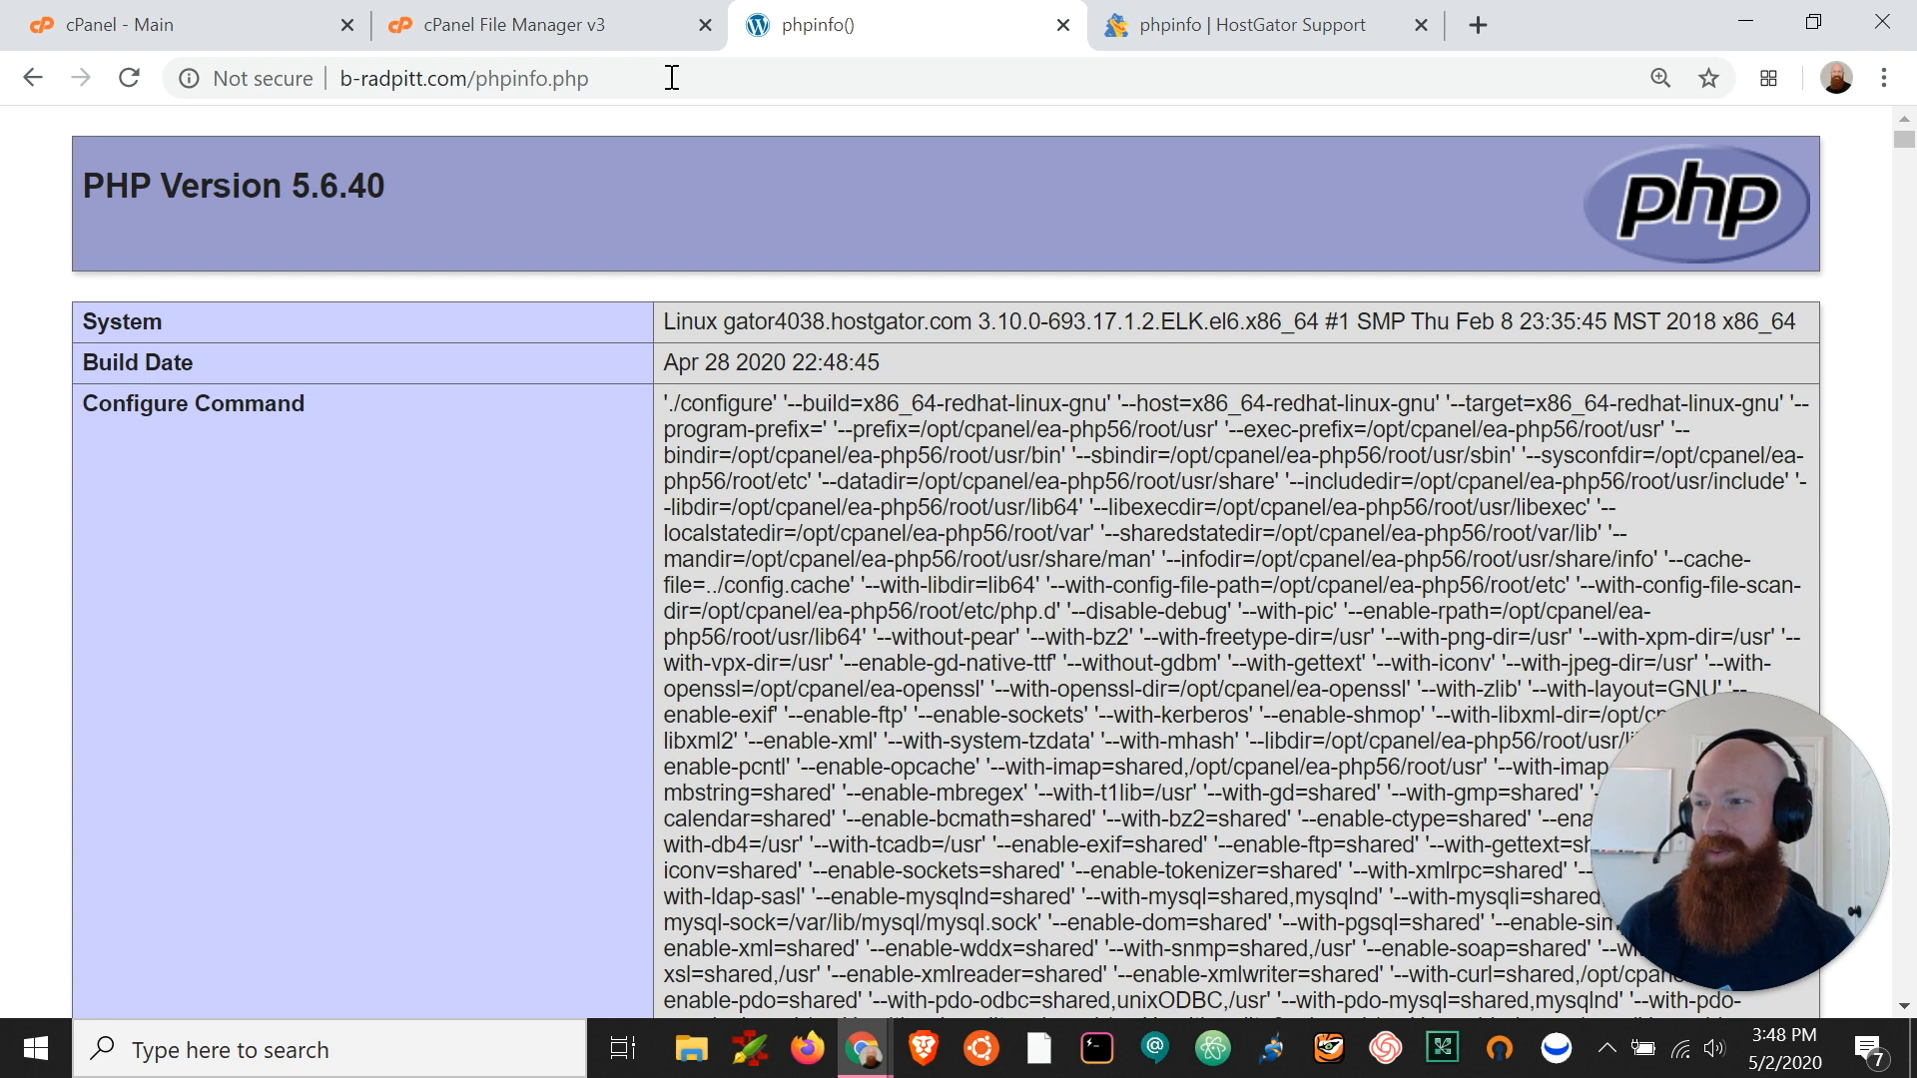
{"action": "left_click_drag", "start_coordinate": [423, 206], "coordinate": [69, 165]}
{"action": "scroll", "coordinate": [425, 321], "scroll_direction": "down", "scroll_amount": 1}
{"action": "scroll", "coordinate": [425, 321], "scroll_direction": "down", "scroll_amount": 20}
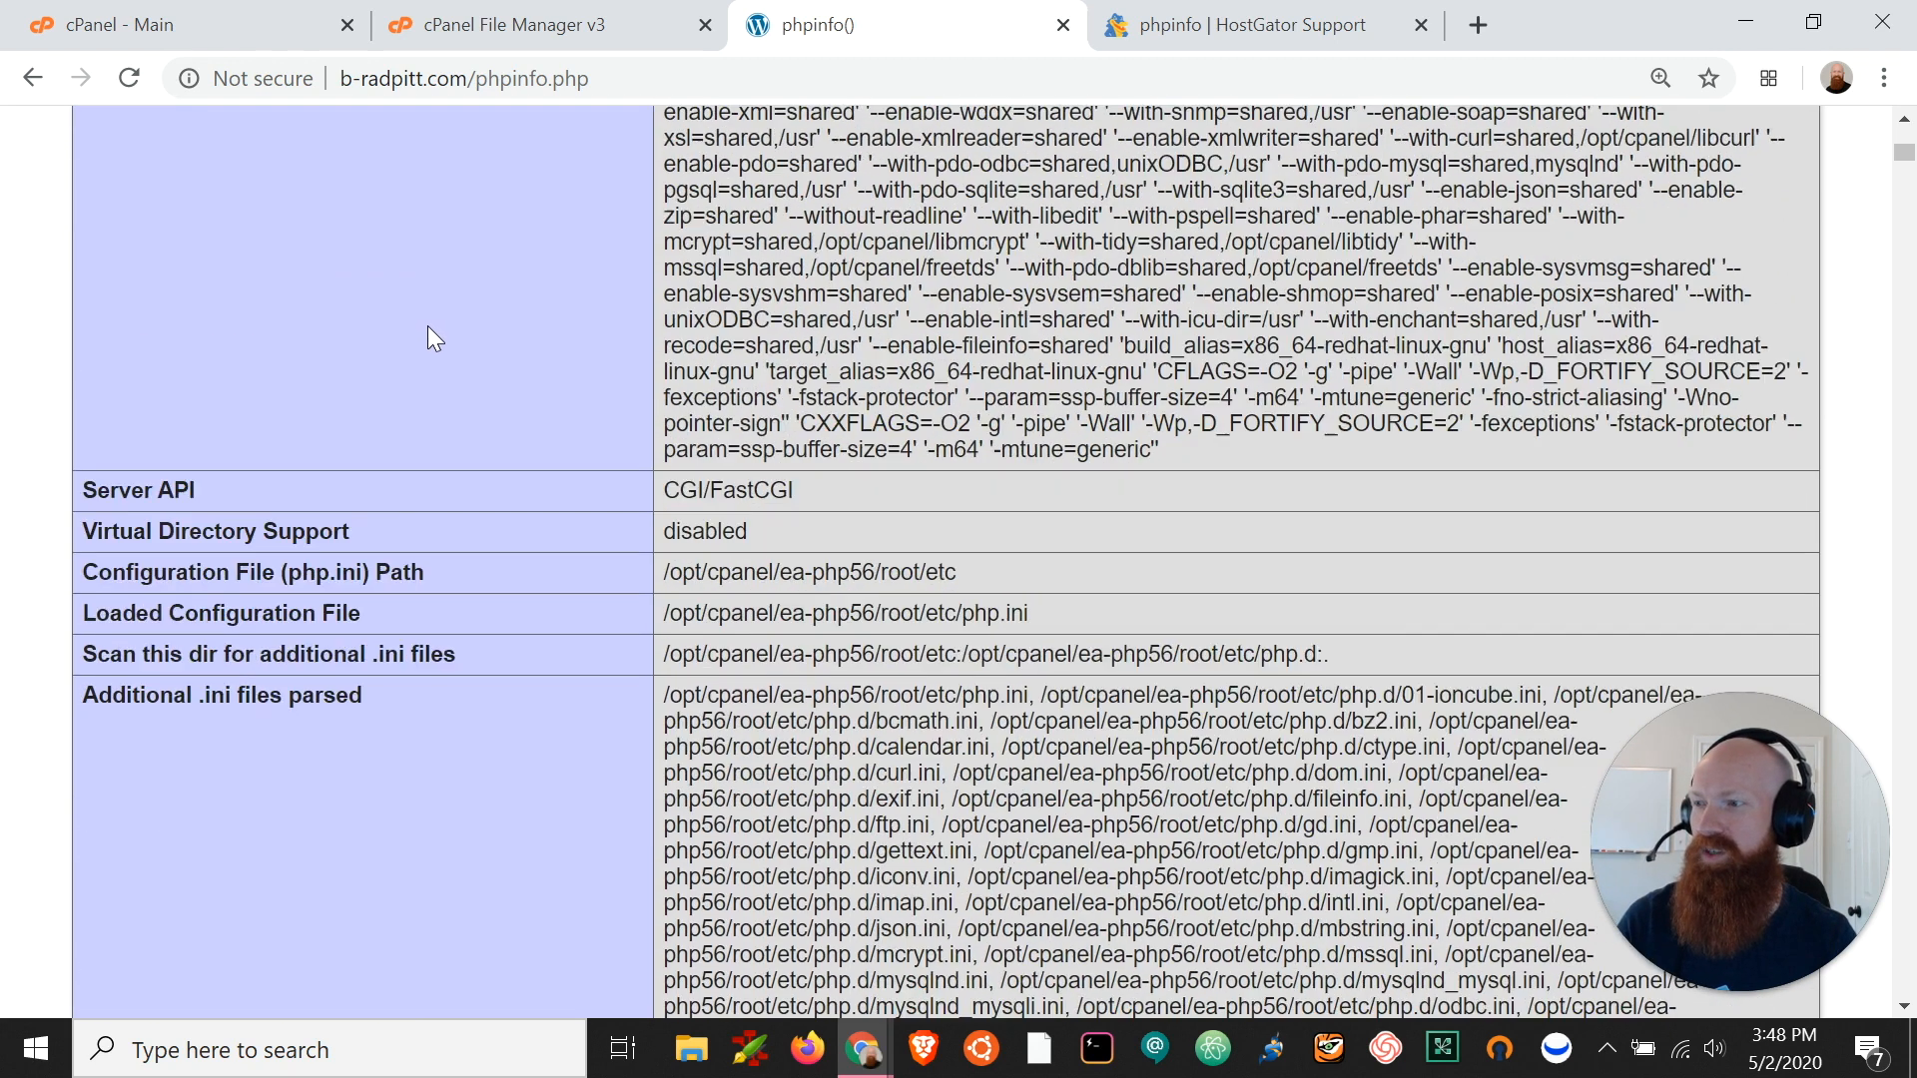
{"action": "scroll", "coordinate": [504, 380], "scroll_direction": "down", "scroll_amount": 3}
{"action": "scroll", "coordinate": [583, 439], "scroll_direction": "up", "scroll_amount": 20}
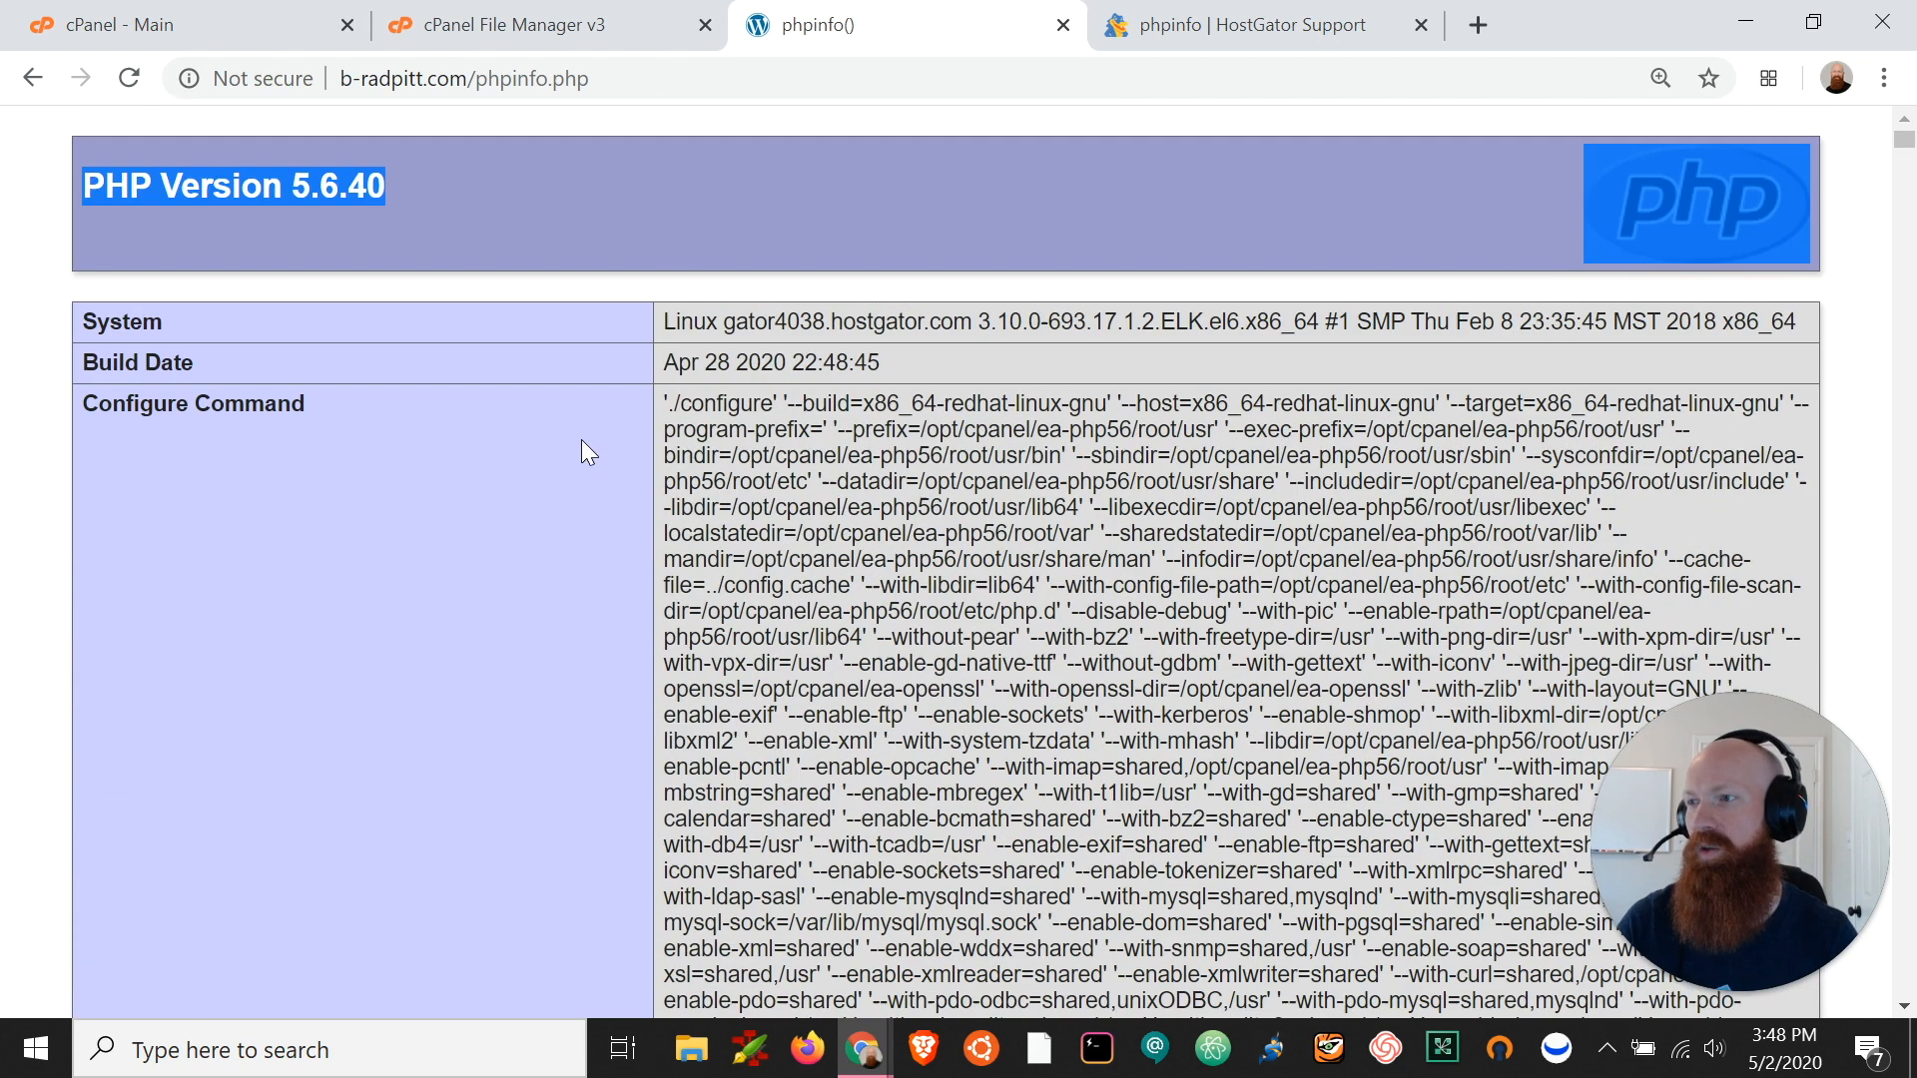
{"action": "left_click", "coordinate": [331, 216]}
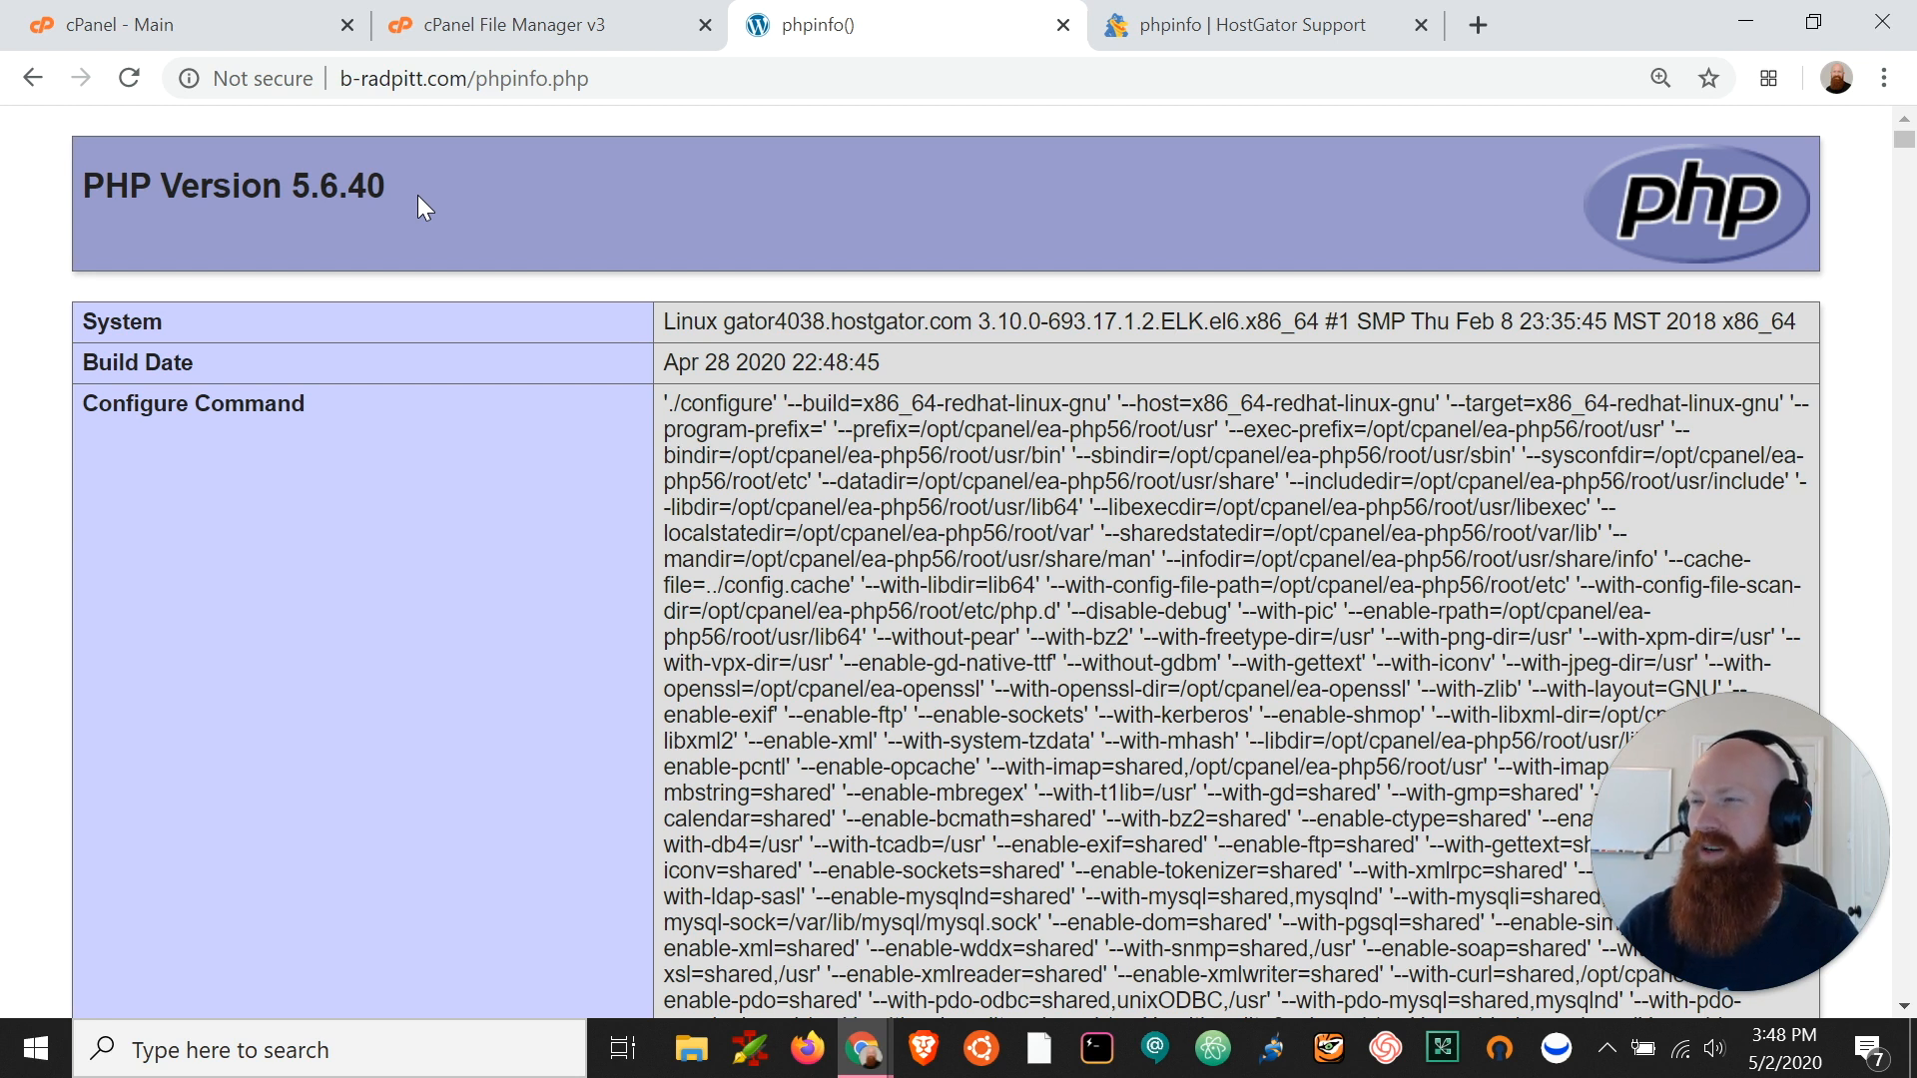
Step: Search the control panel's main page for "PHP" and open the PHP Selector
{"action": "left_click", "coordinate": [202, 24]}
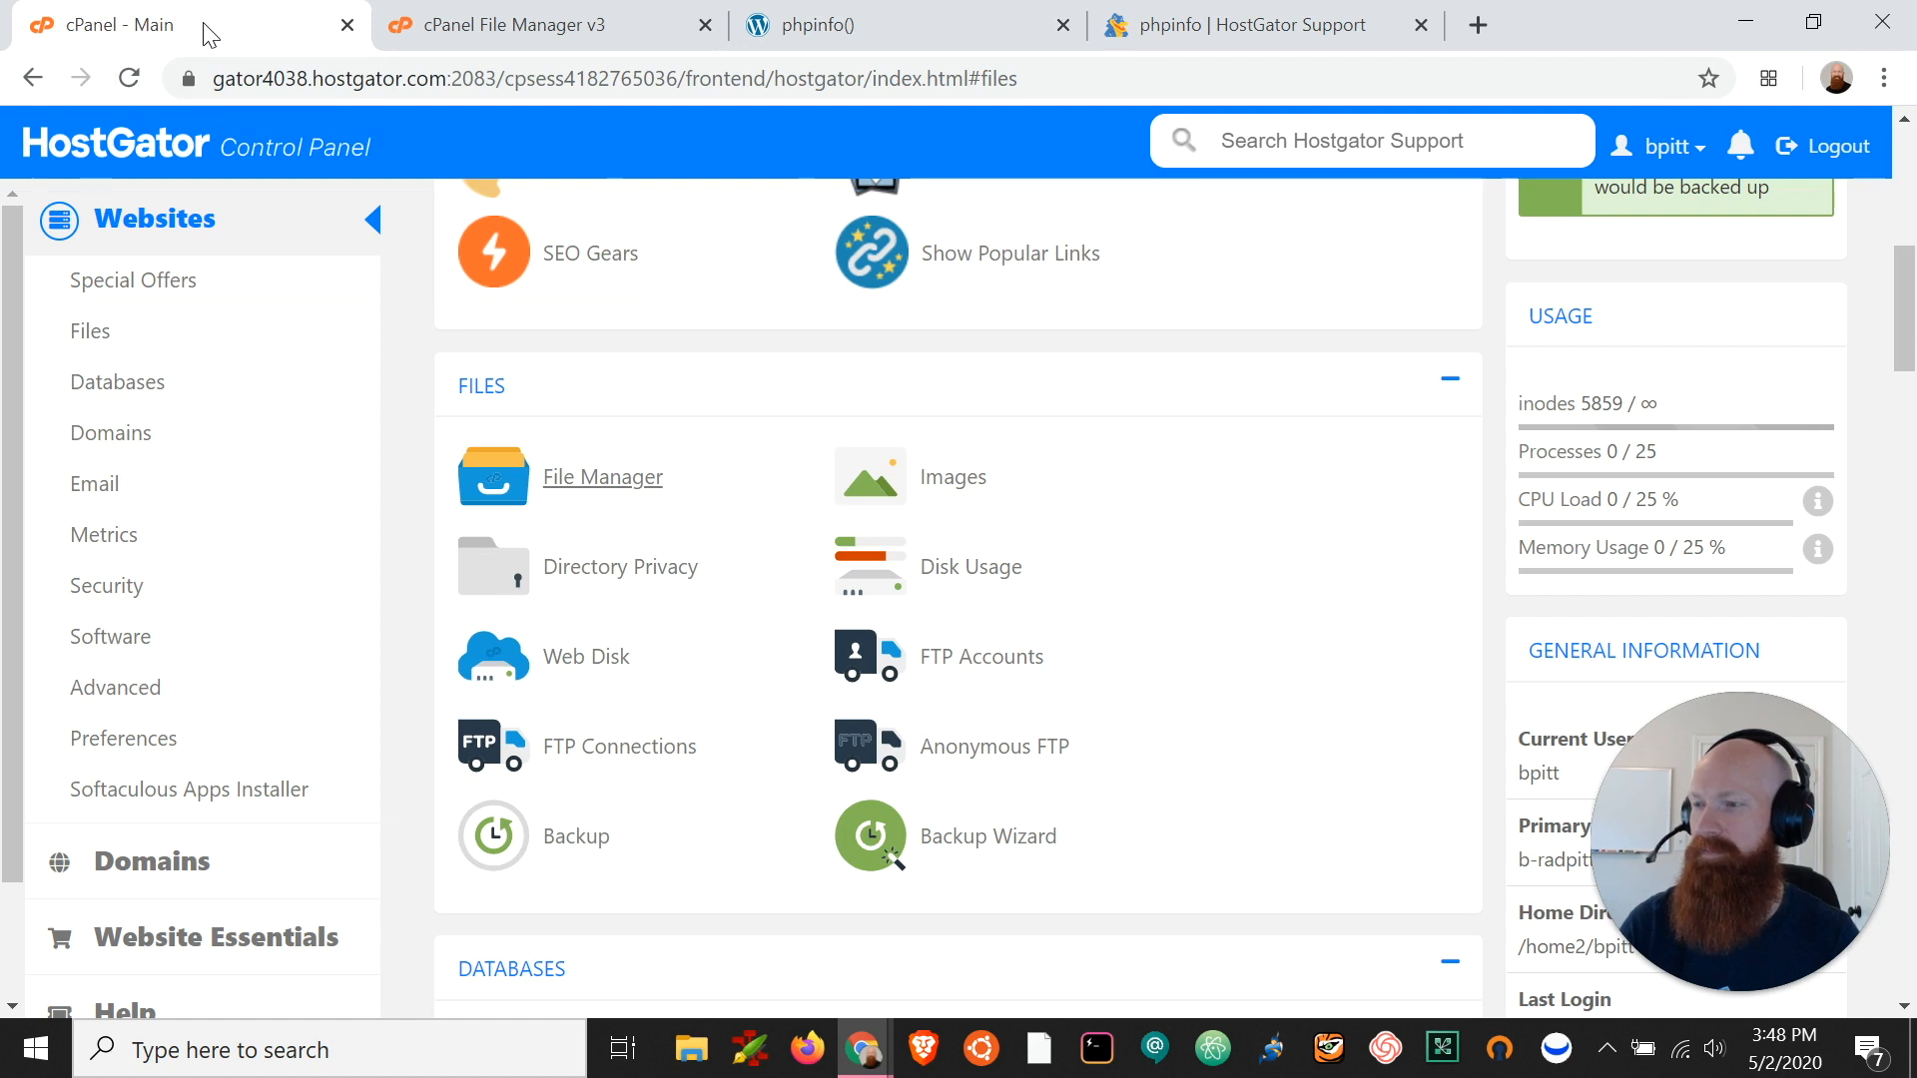
{"action": "scroll", "coordinate": [856, 442], "scroll_direction": "up", "scroll_amount": 10}
{"action": "left_click", "coordinate": [740, 280]}
{"action": "type", "text": "PHP"}
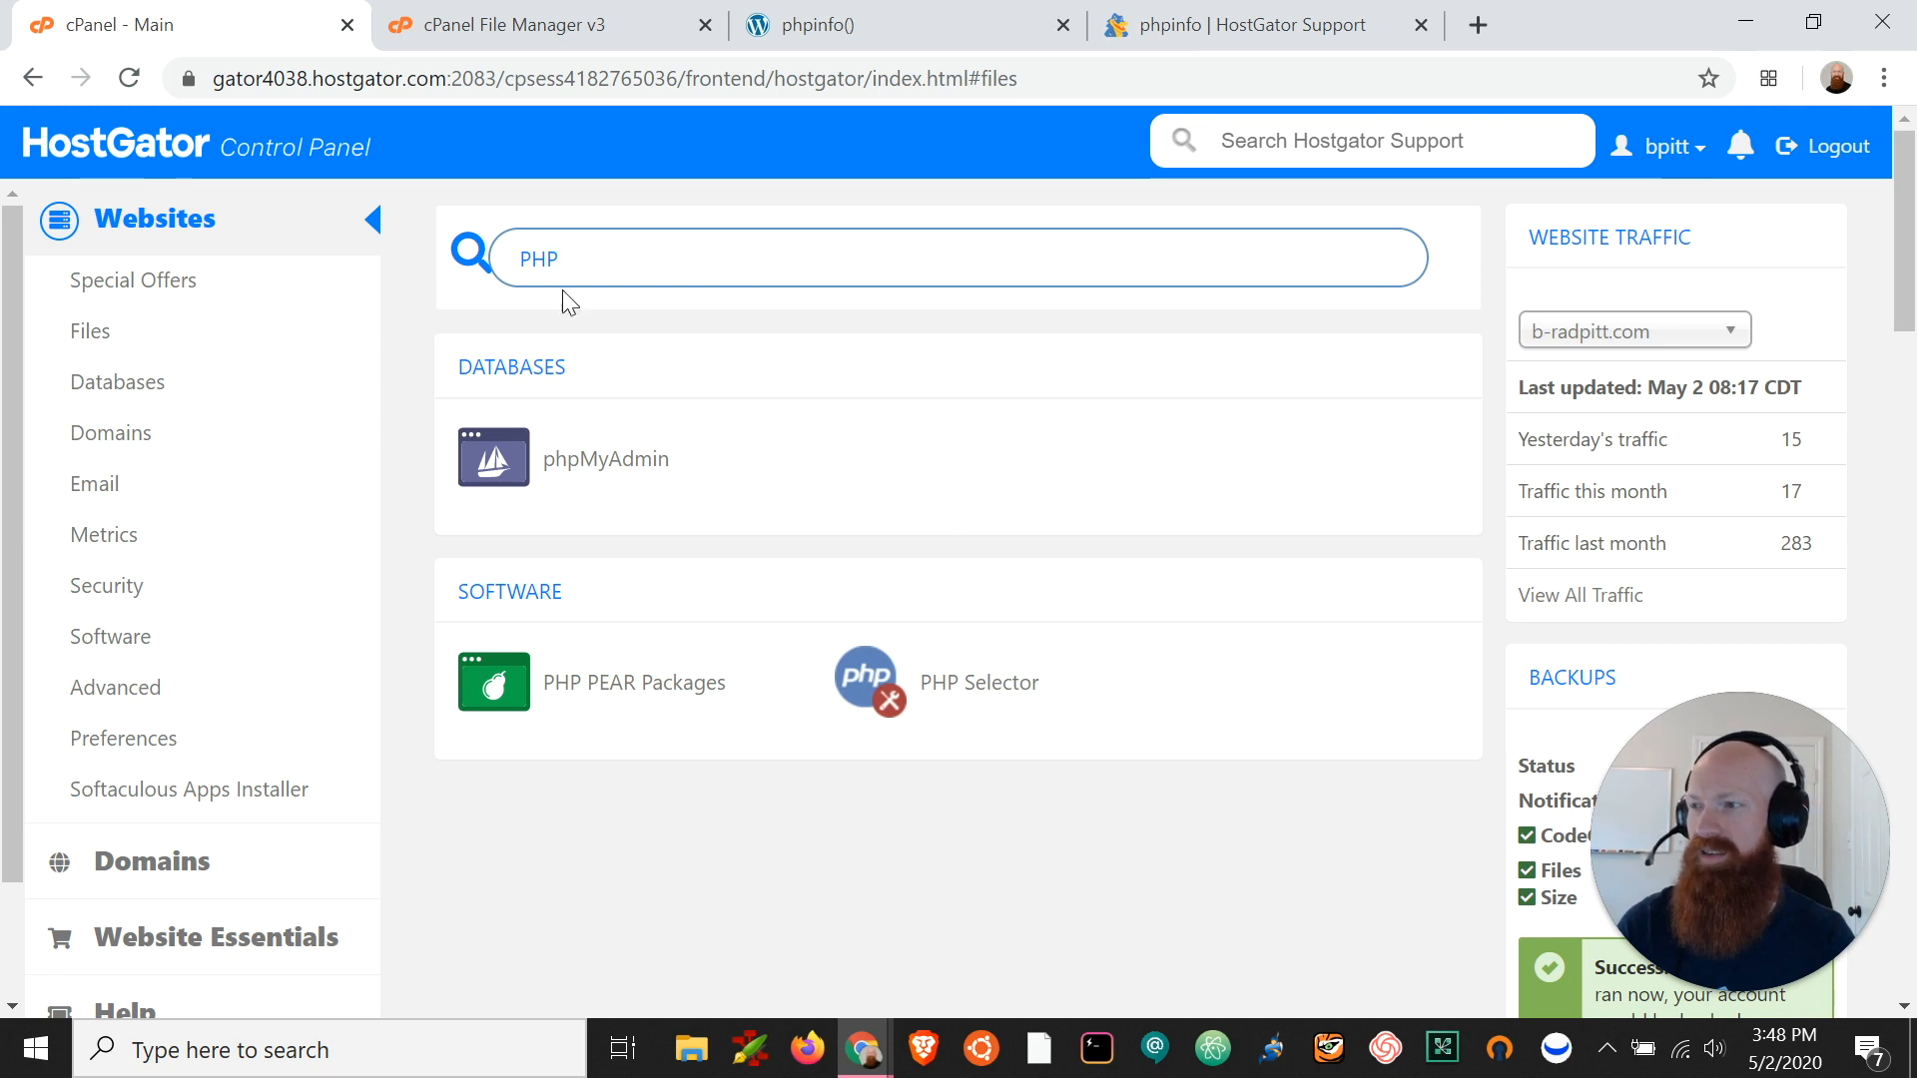
{"action": "left_click", "coordinate": [976, 699]}
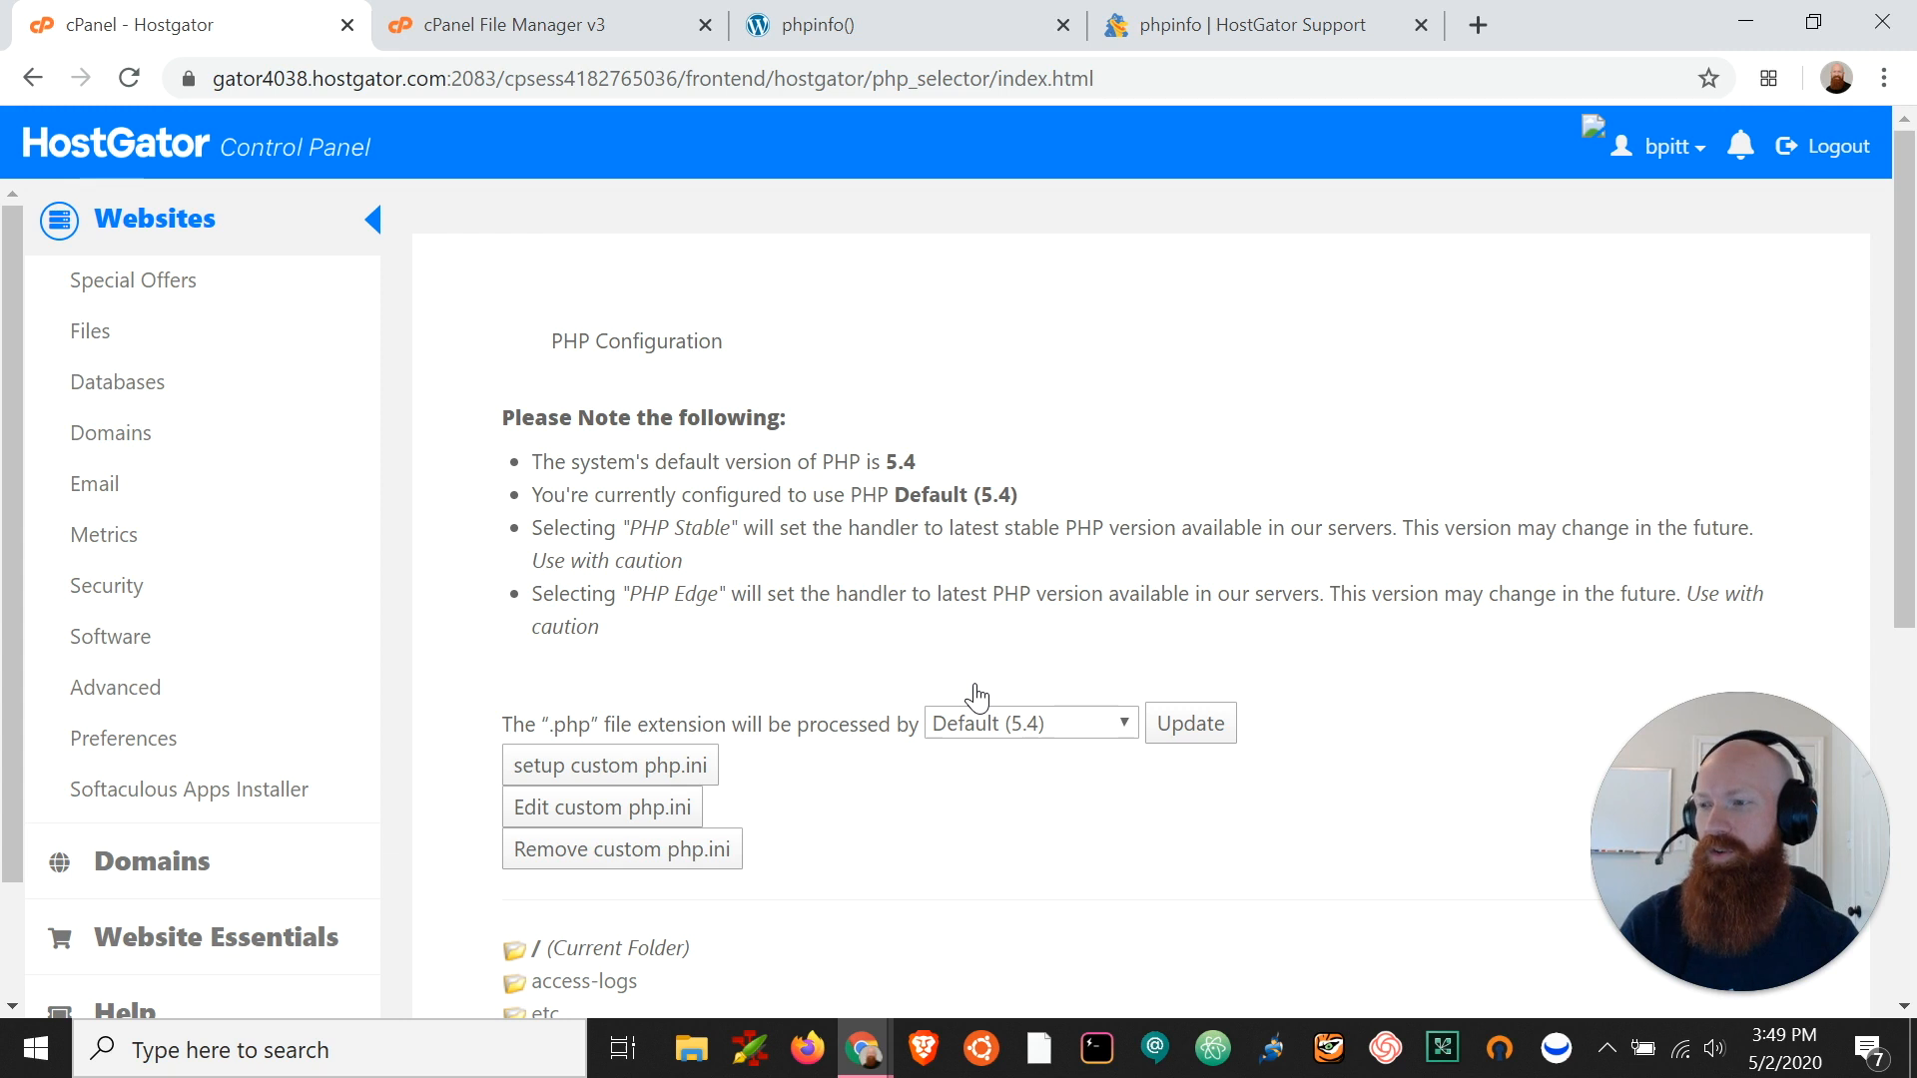
Step: Choose public_html as the current folder for the PHP configuration
{"action": "scroll", "coordinate": [976, 695], "scroll_direction": "down", "scroll_amount": 5}
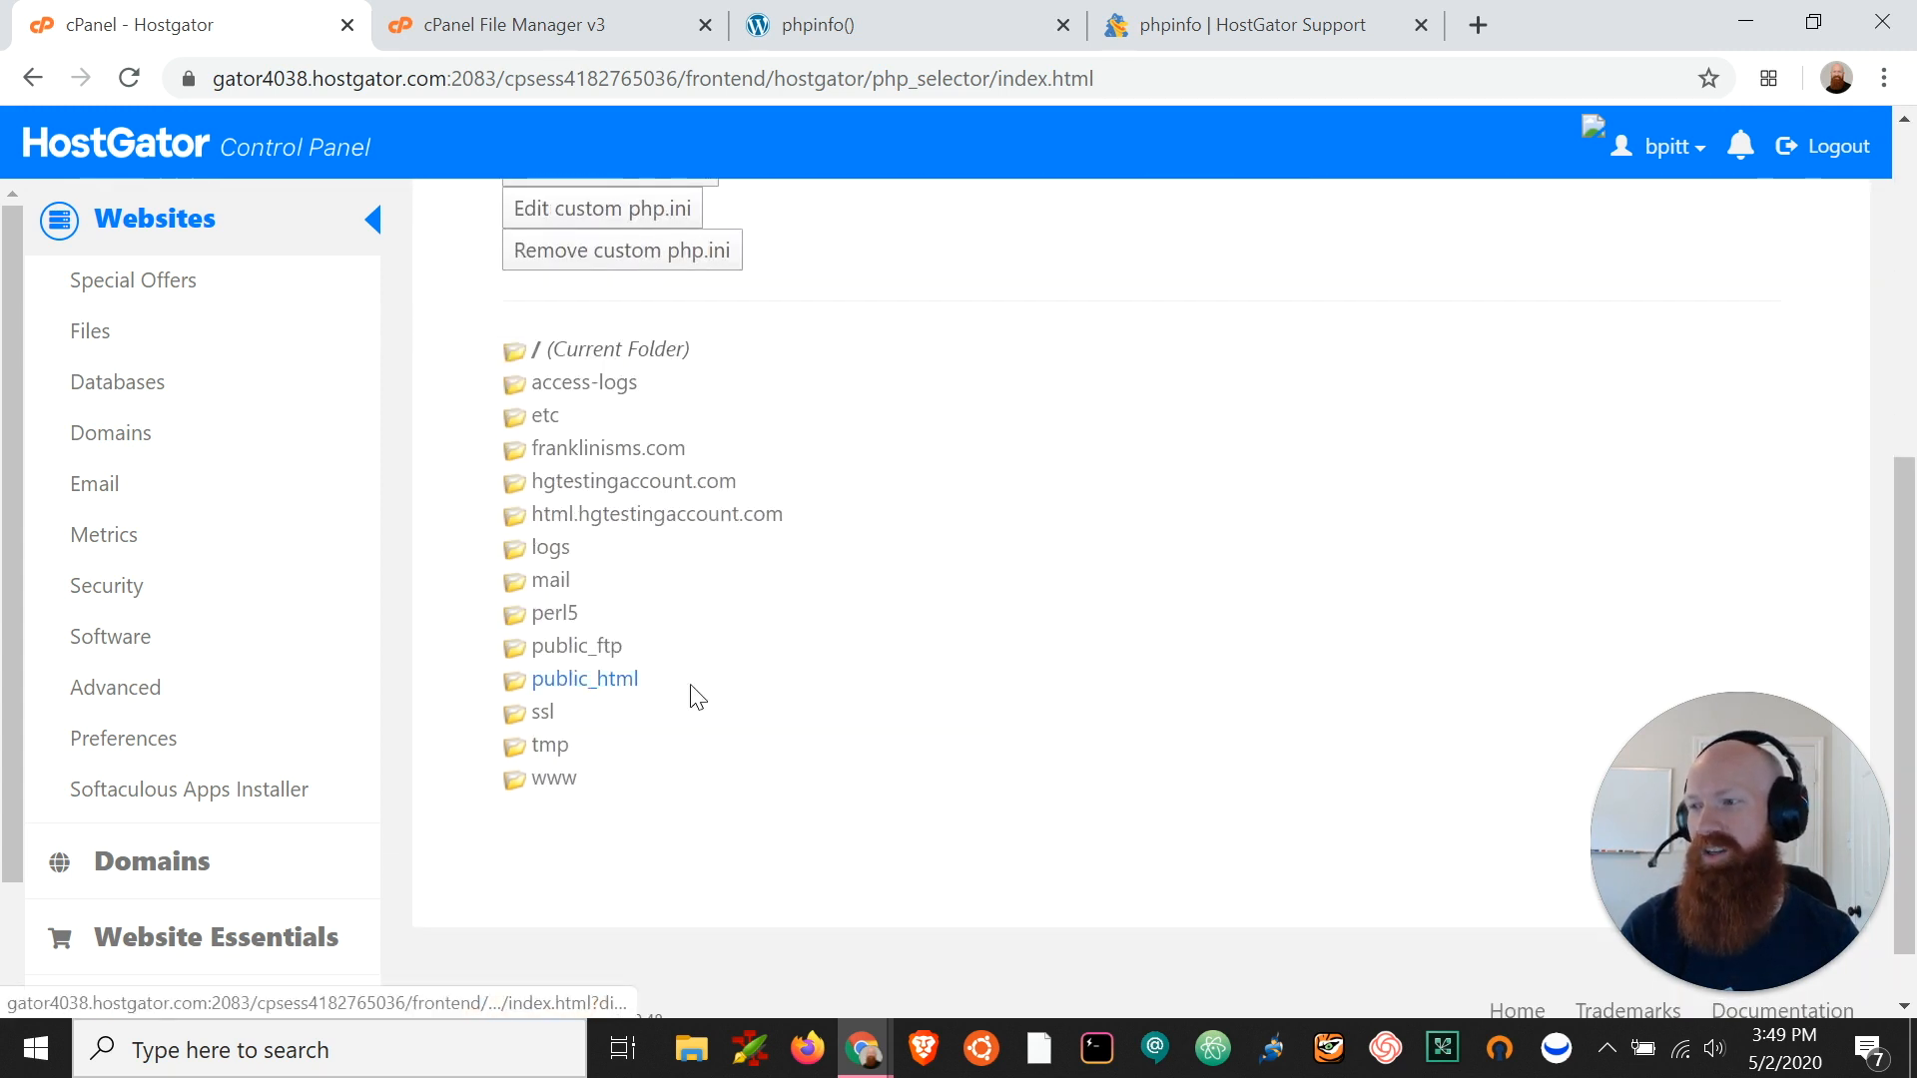
{"action": "scroll", "coordinate": [937, 710], "scroll_direction": "up", "scroll_amount": 1}
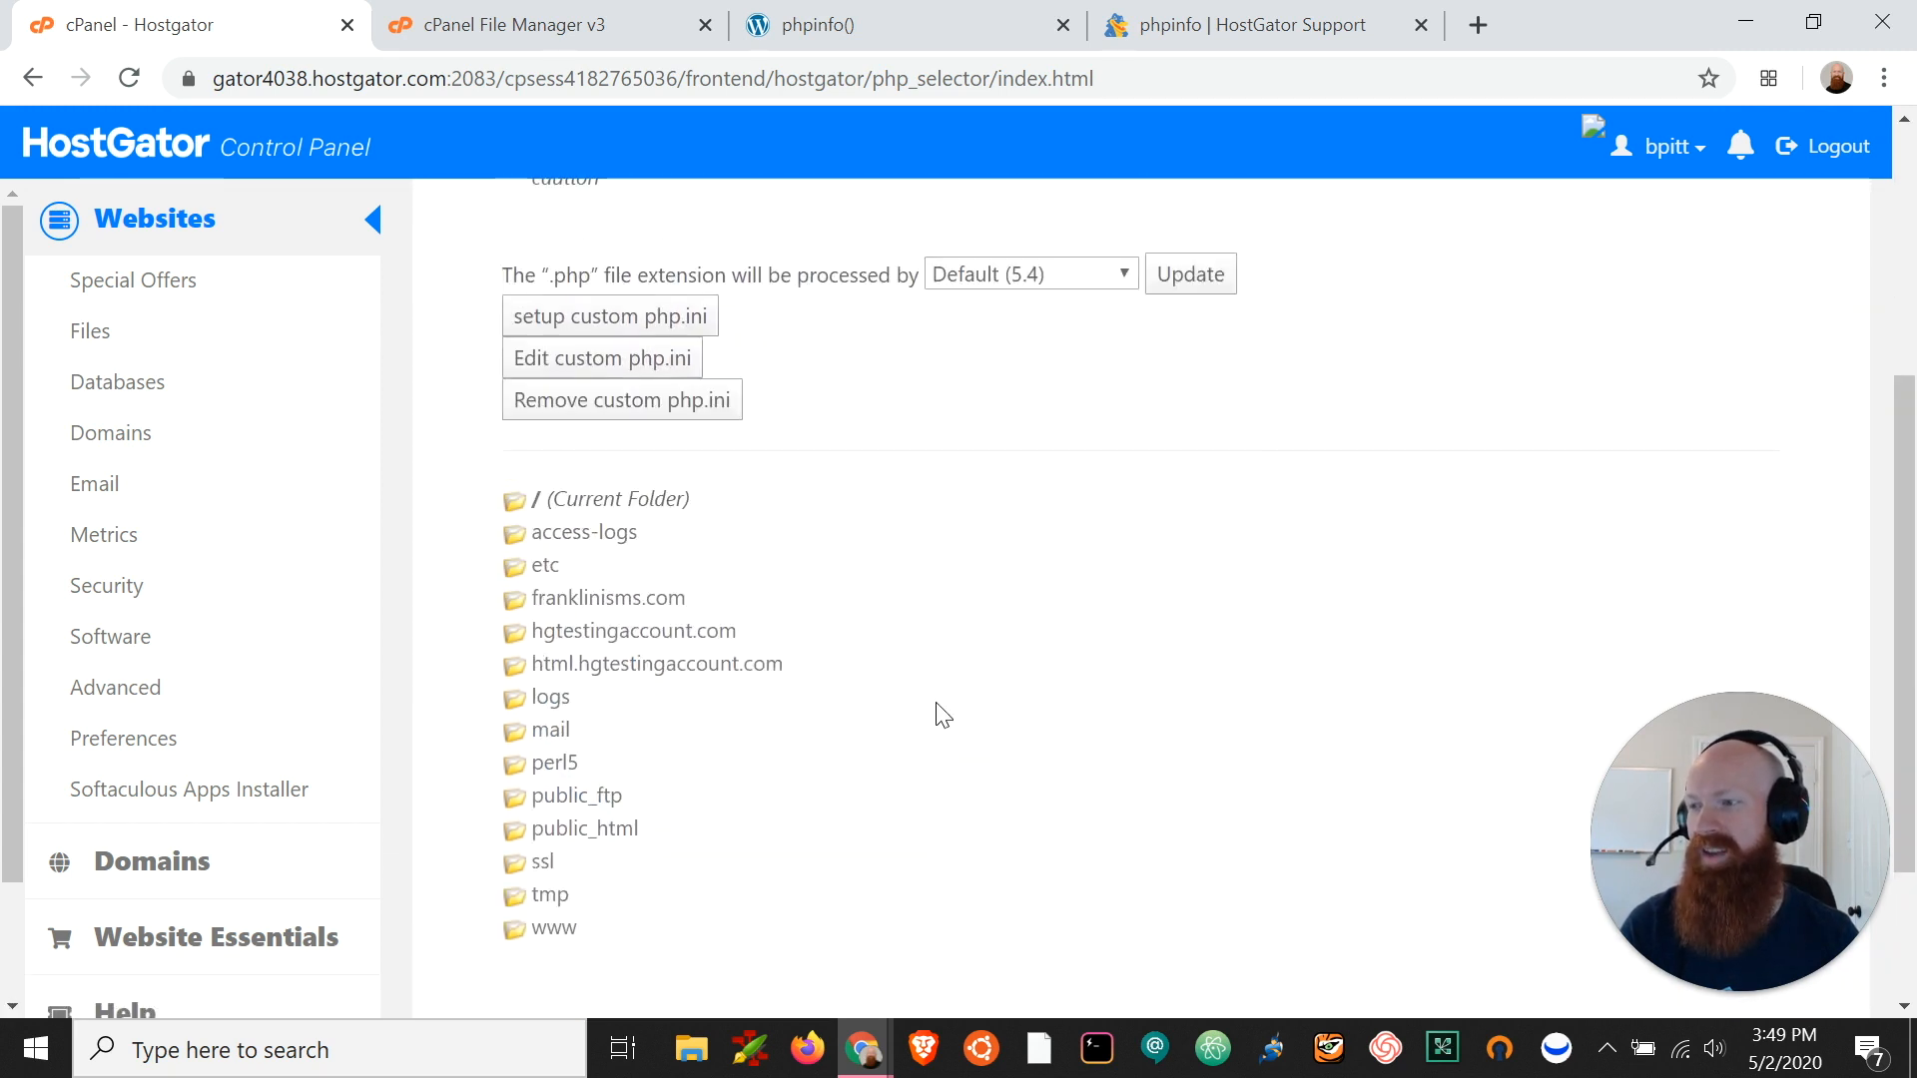
{"action": "left_click", "coordinate": [615, 835]}
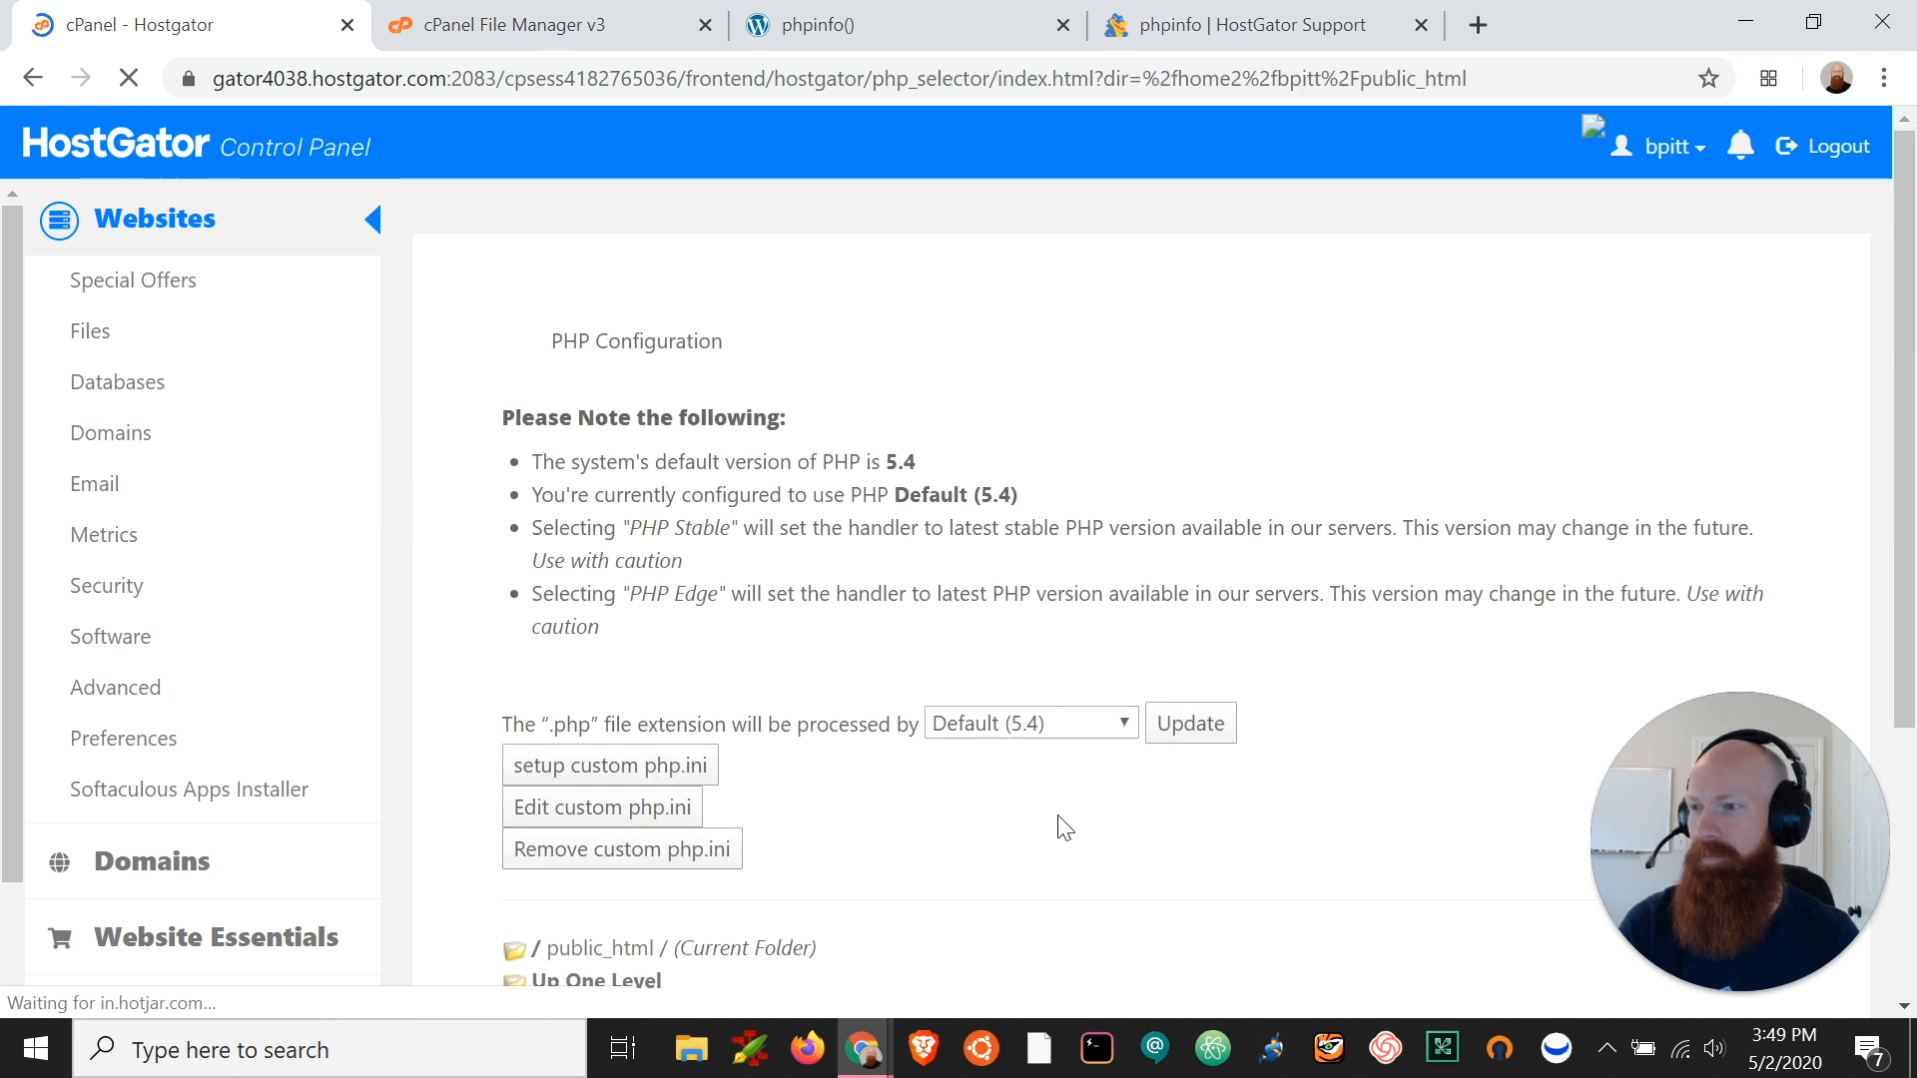
Step: Set the .php file extension for public_html to be processed by PHP 7.1 and apply the update
{"action": "scroll", "coordinate": [1049, 793], "scroll_direction": "down", "scroll_amount": 3}
{"action": "scroll", "coordinate": [996, 688], "scroll_direction": "up", "scroll_amount": 1}
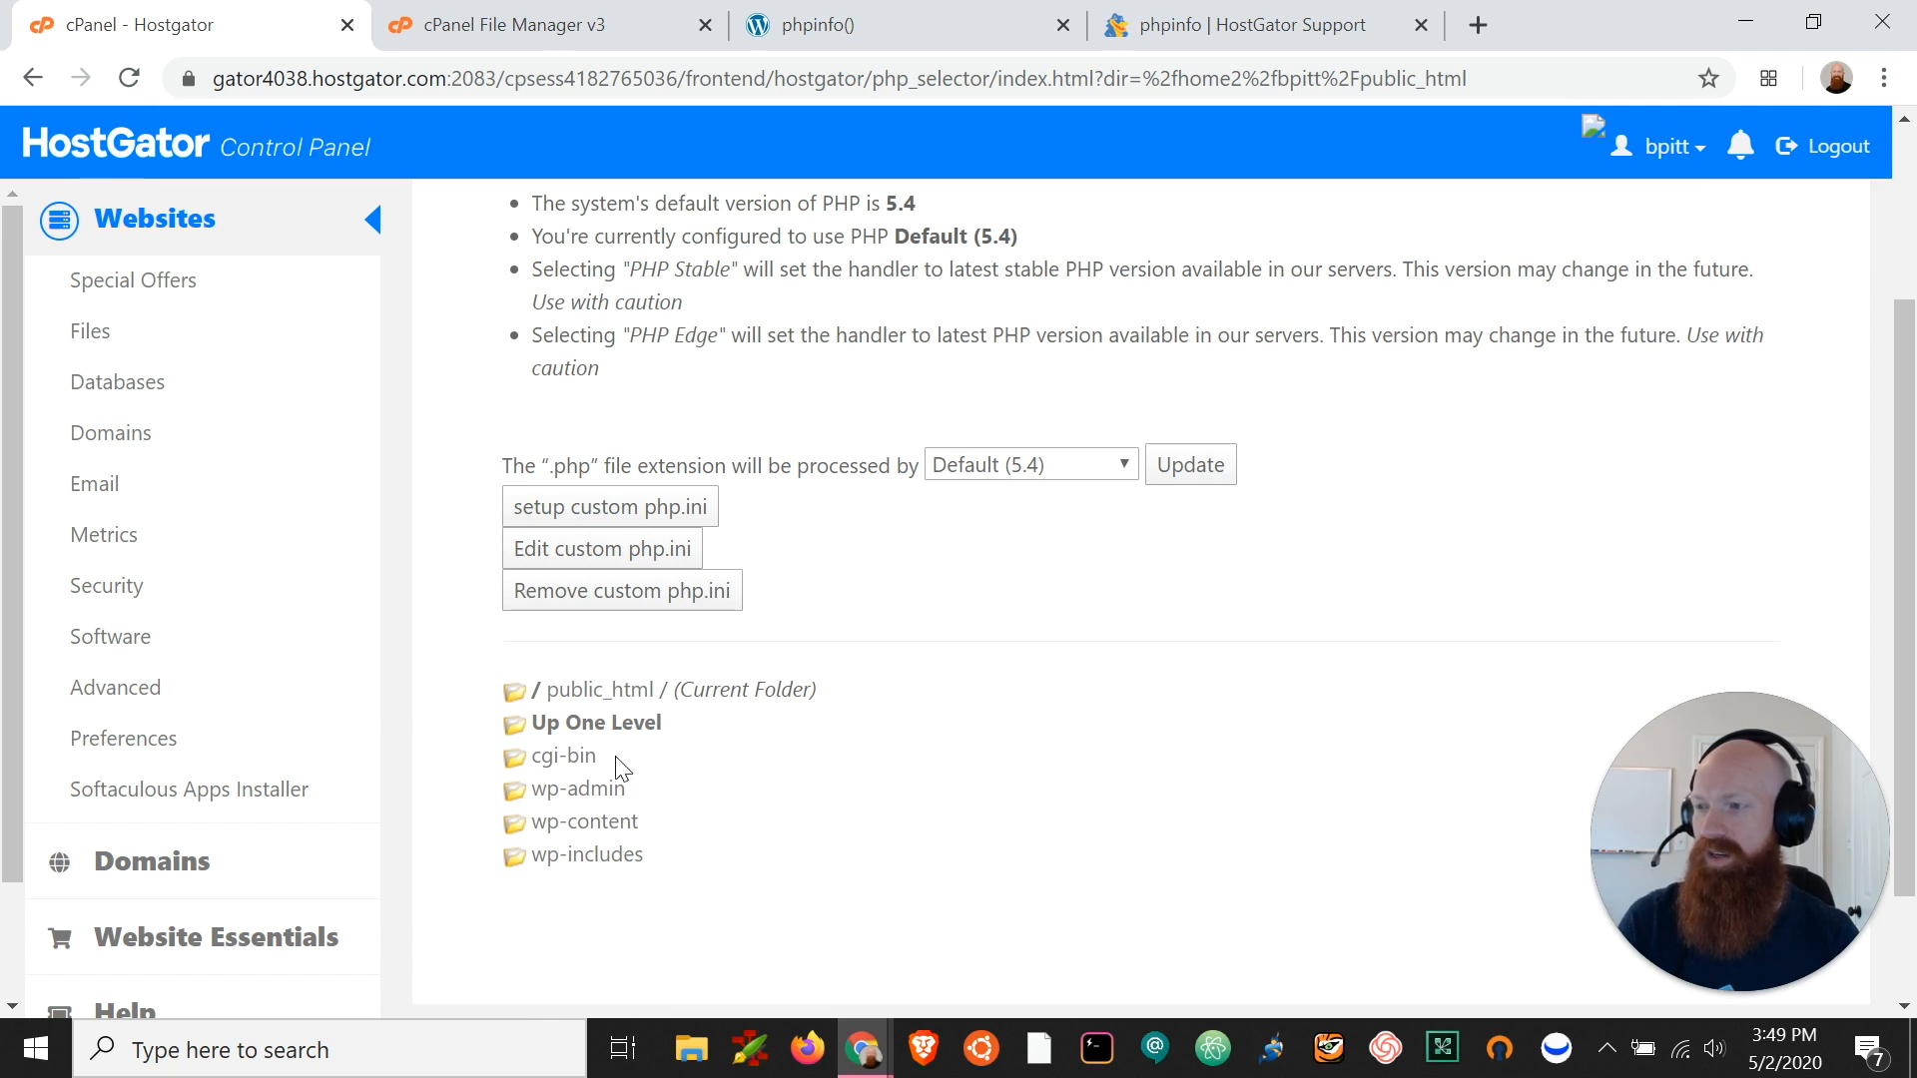
{"action": "scroll", "coordinate": [825, 846], "scroll_direction": "up", "scroll_amount": 1}
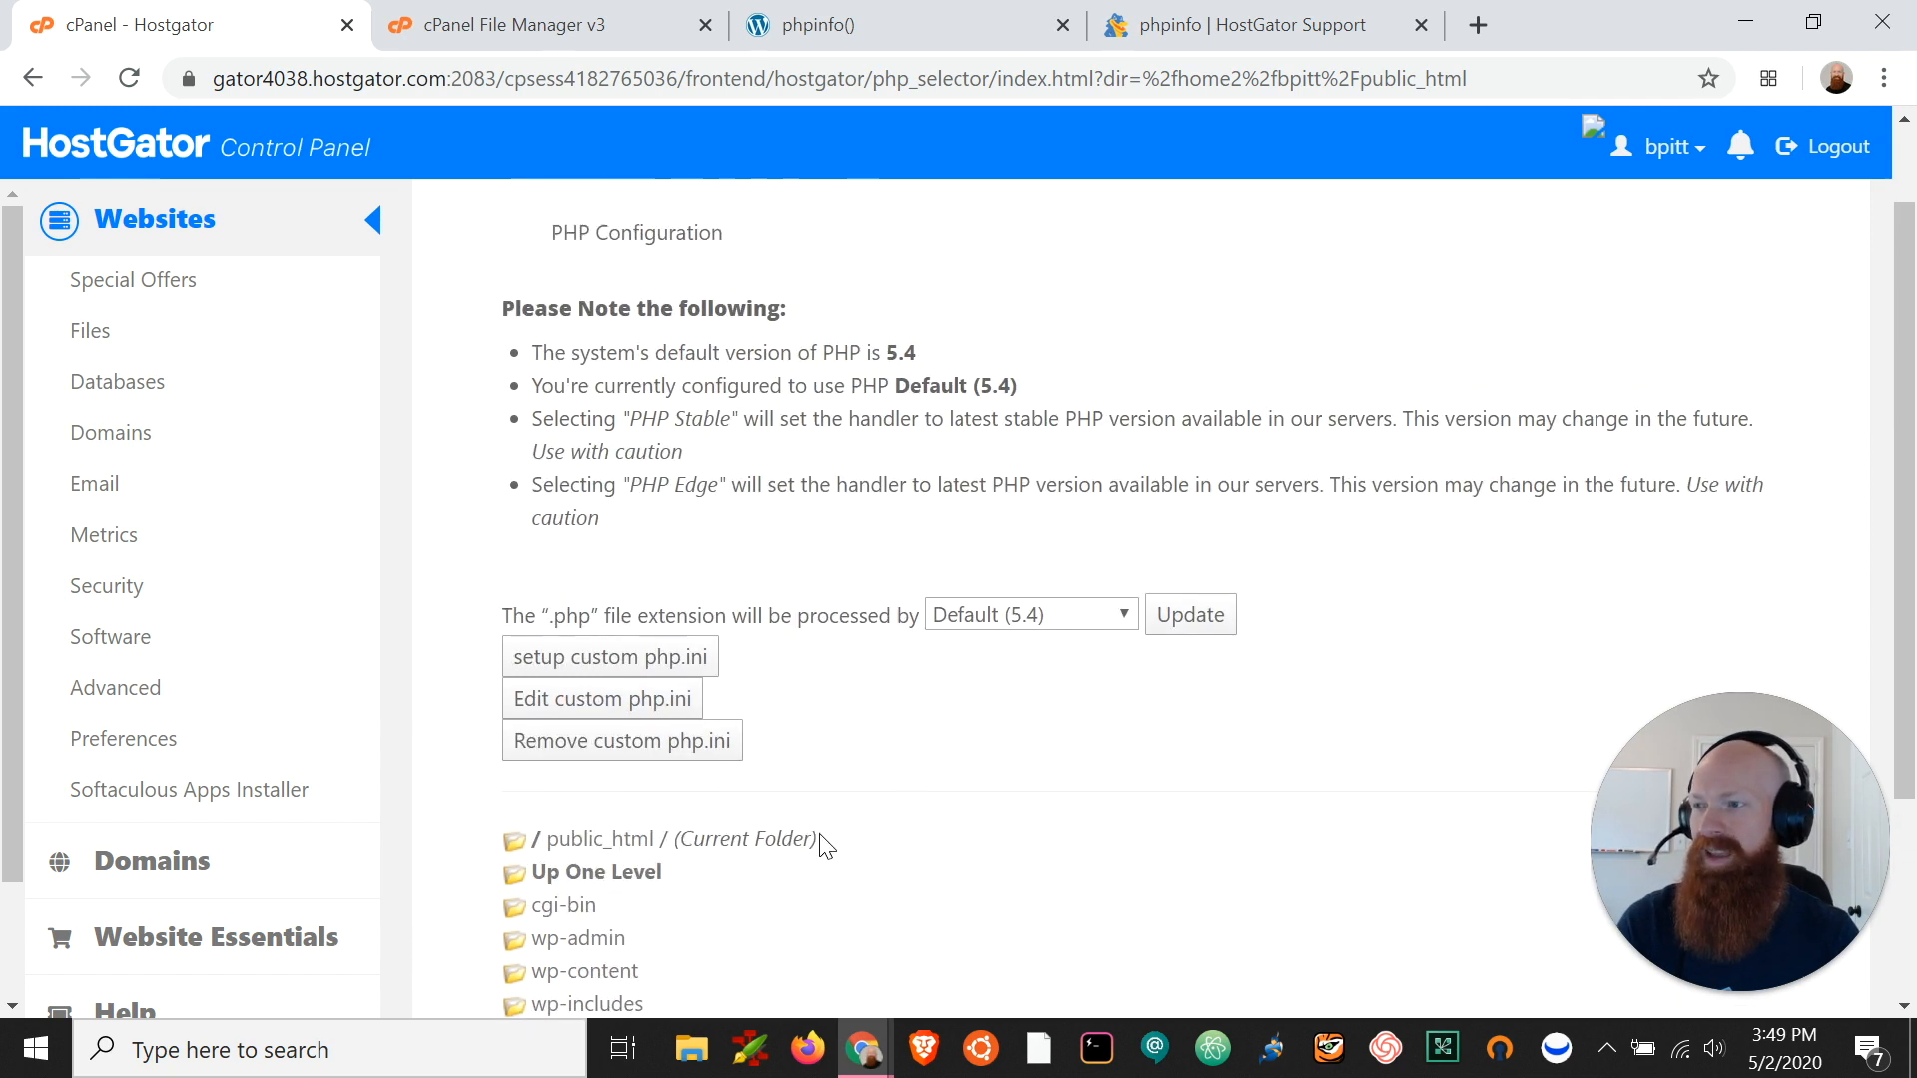
{"action": "scroll", "coordinate": [823, 844], "scroll_direction": "up", "scroll_amount": 1}
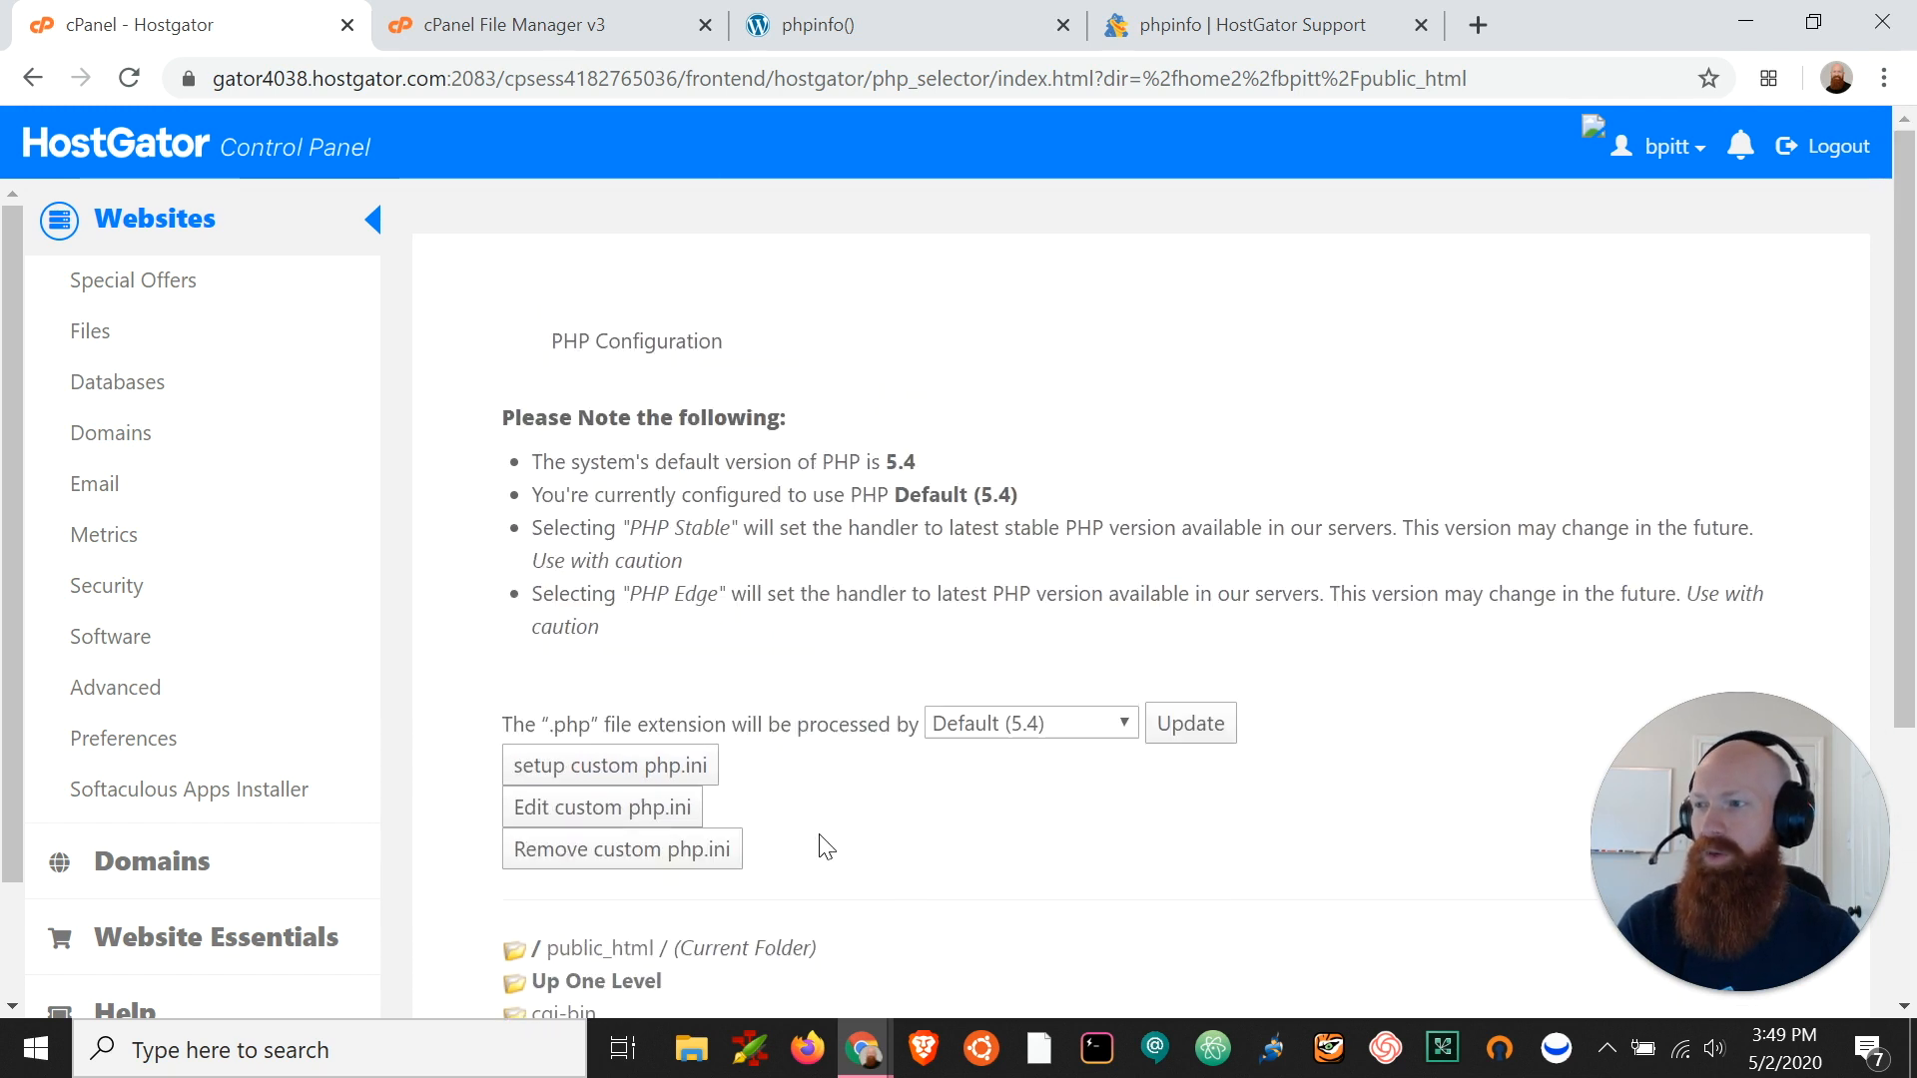
{"action": "left_click", "coordinate": [1025, 736]}
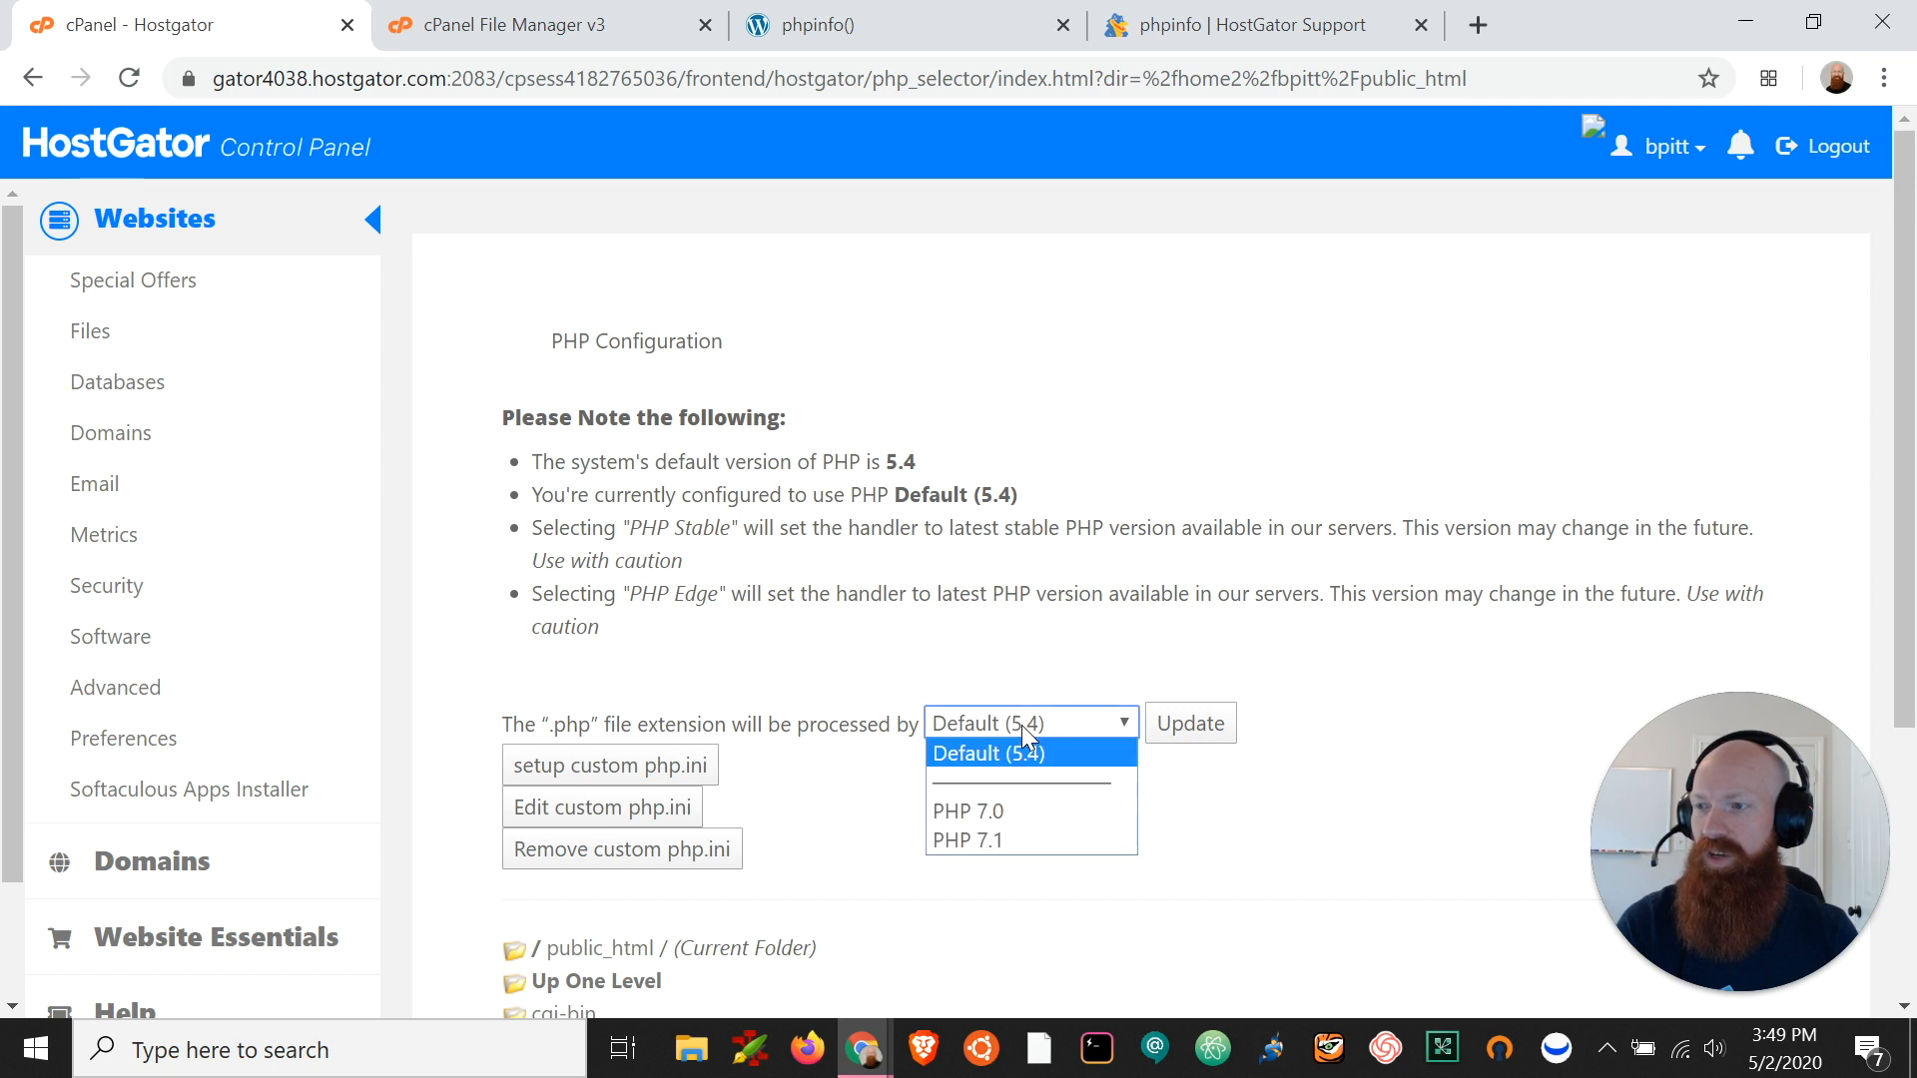
{"action": "left_click", "coordinate": [1010, 839]}
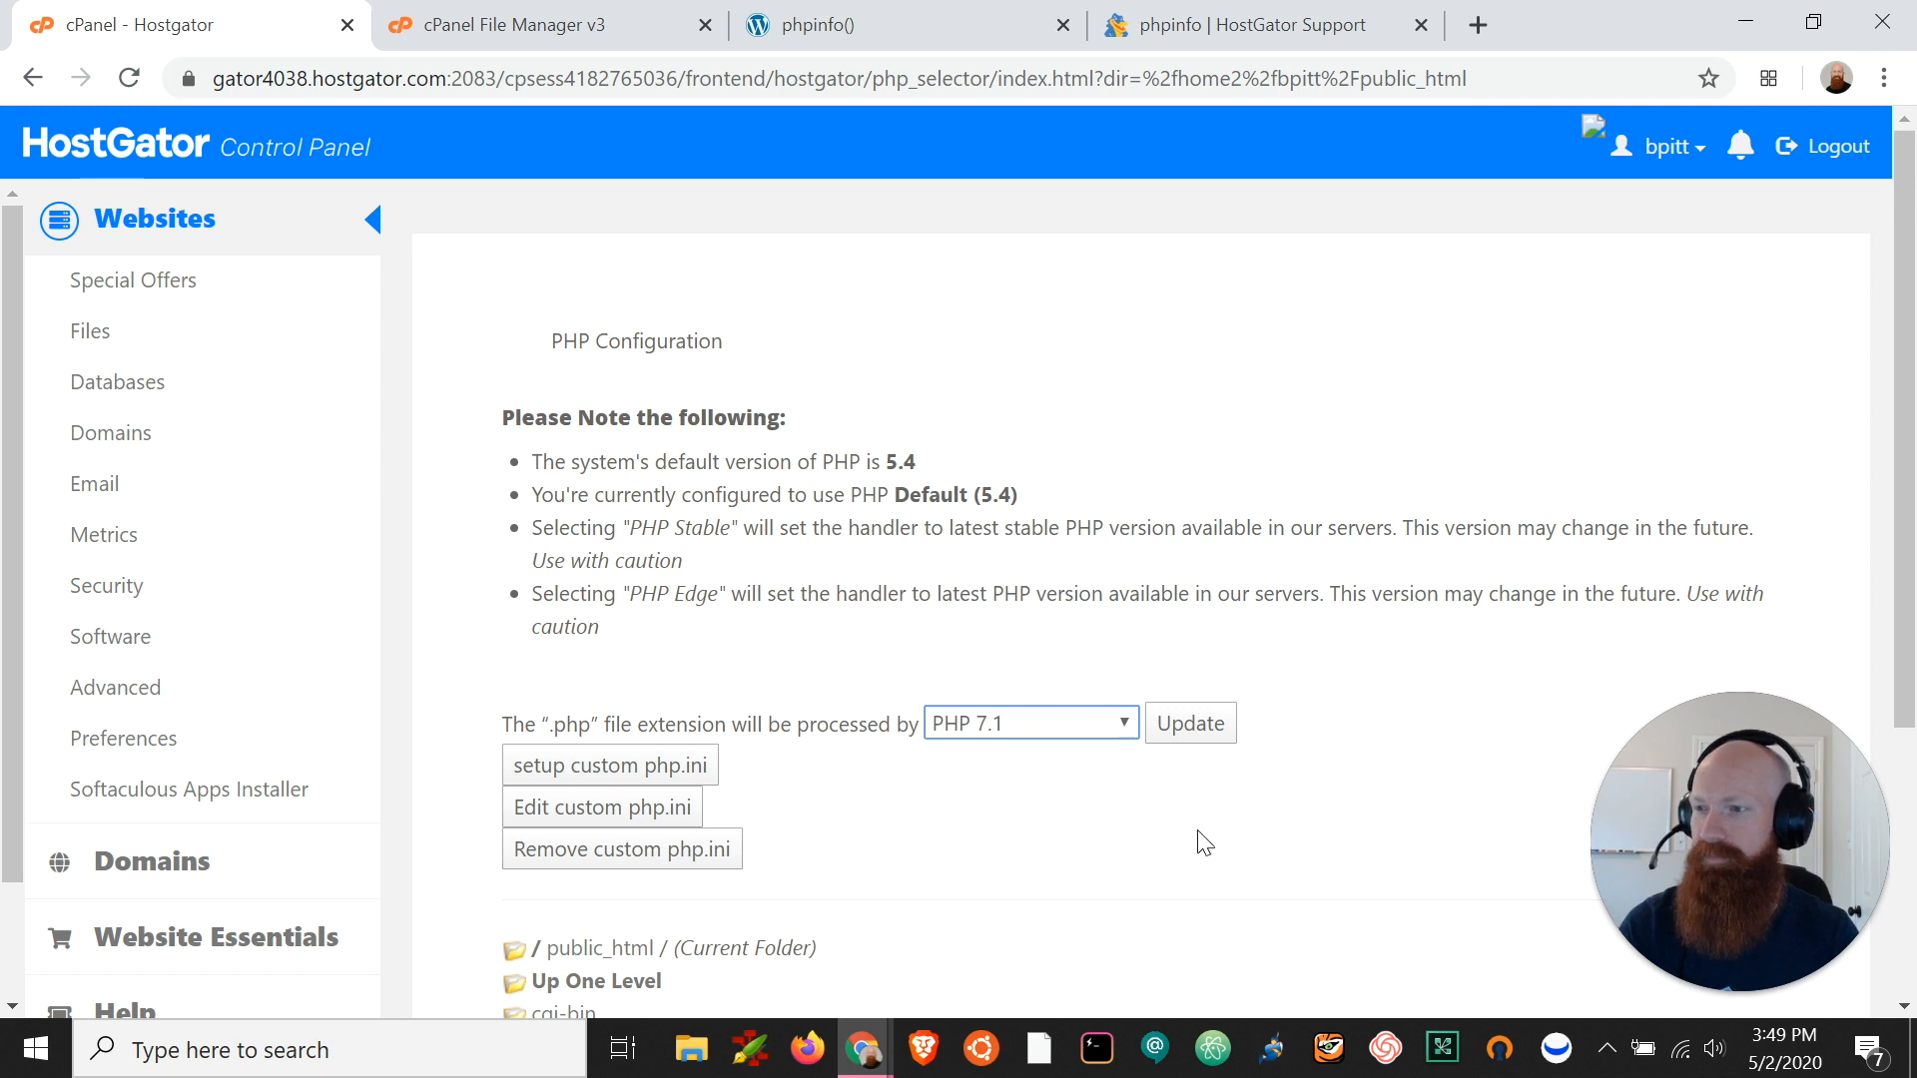
{"action": "left_click", "coordinate": [1203, 737]}
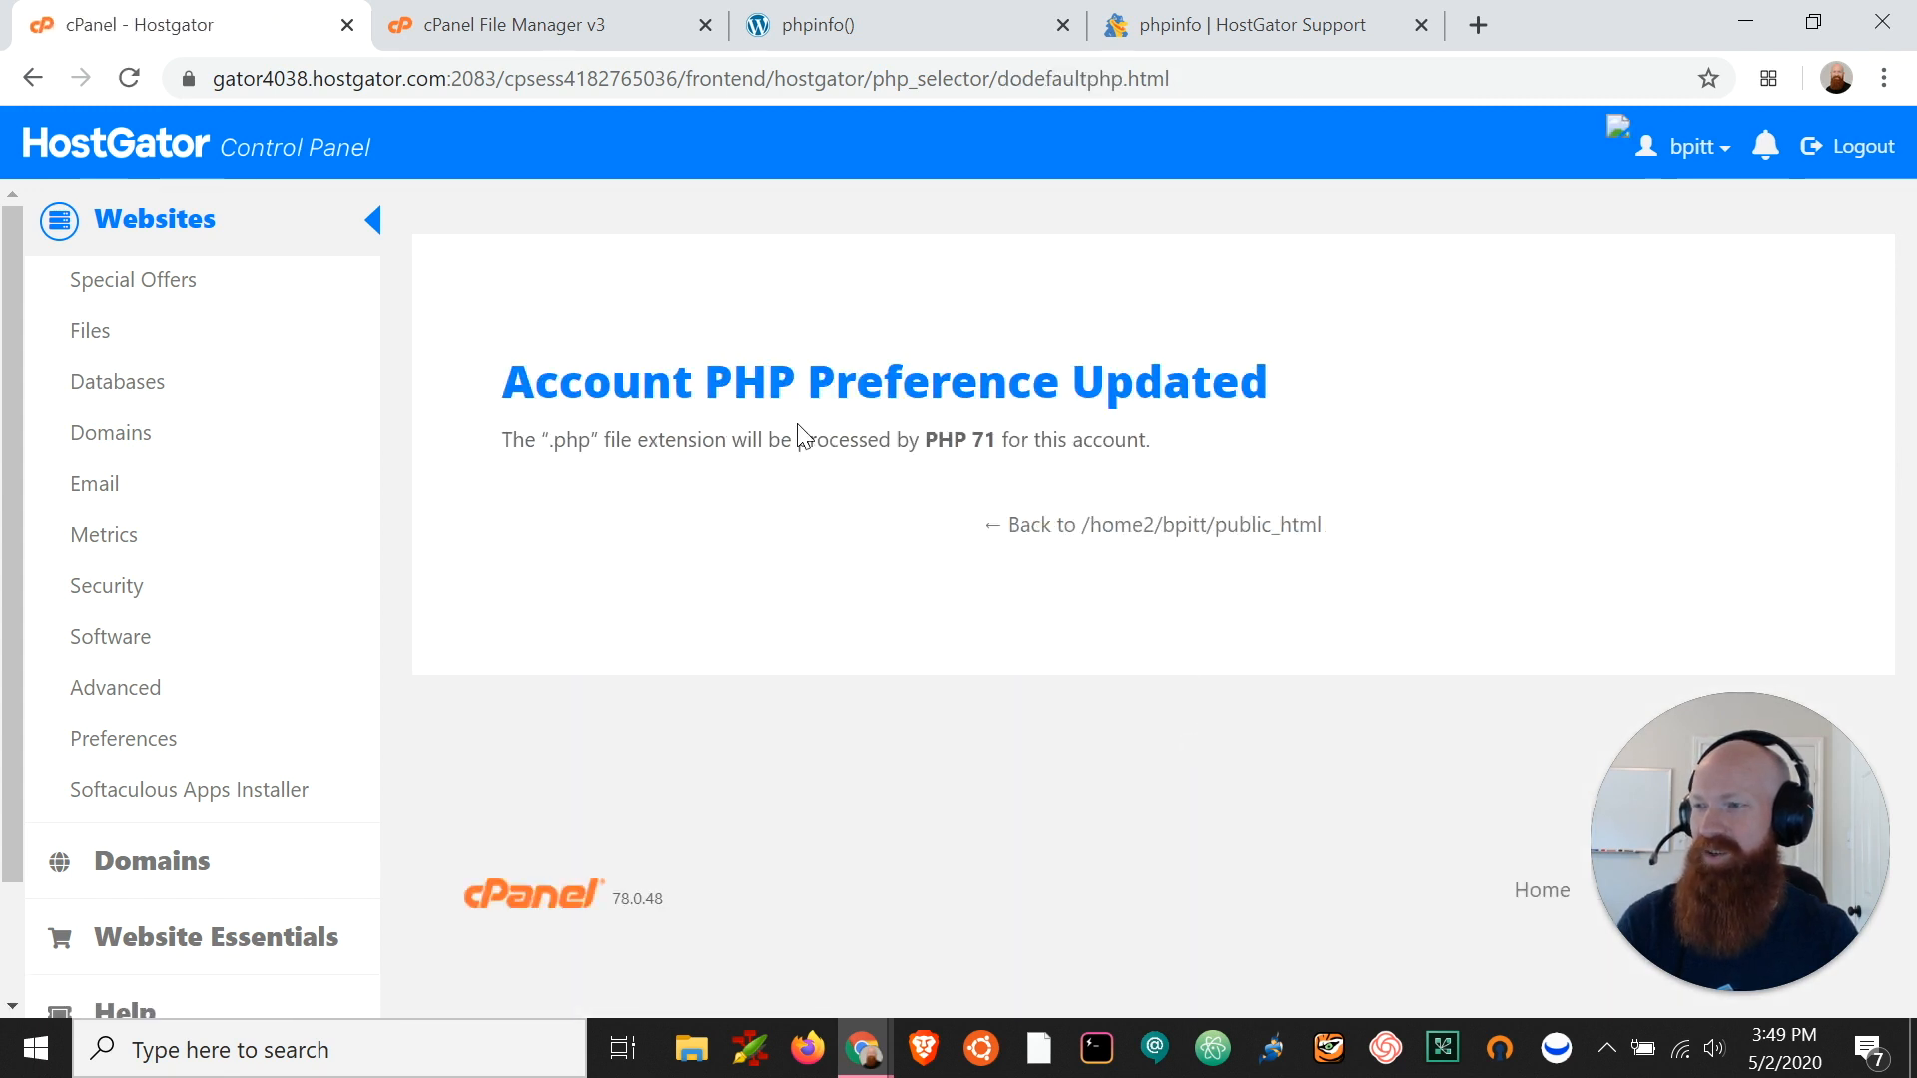
Step: Reload the phpinfo.php page to check the PHP version, and load the b-radpitt.com home page to check the site
{"action": "left_click", "coordinate": [847, 27]}
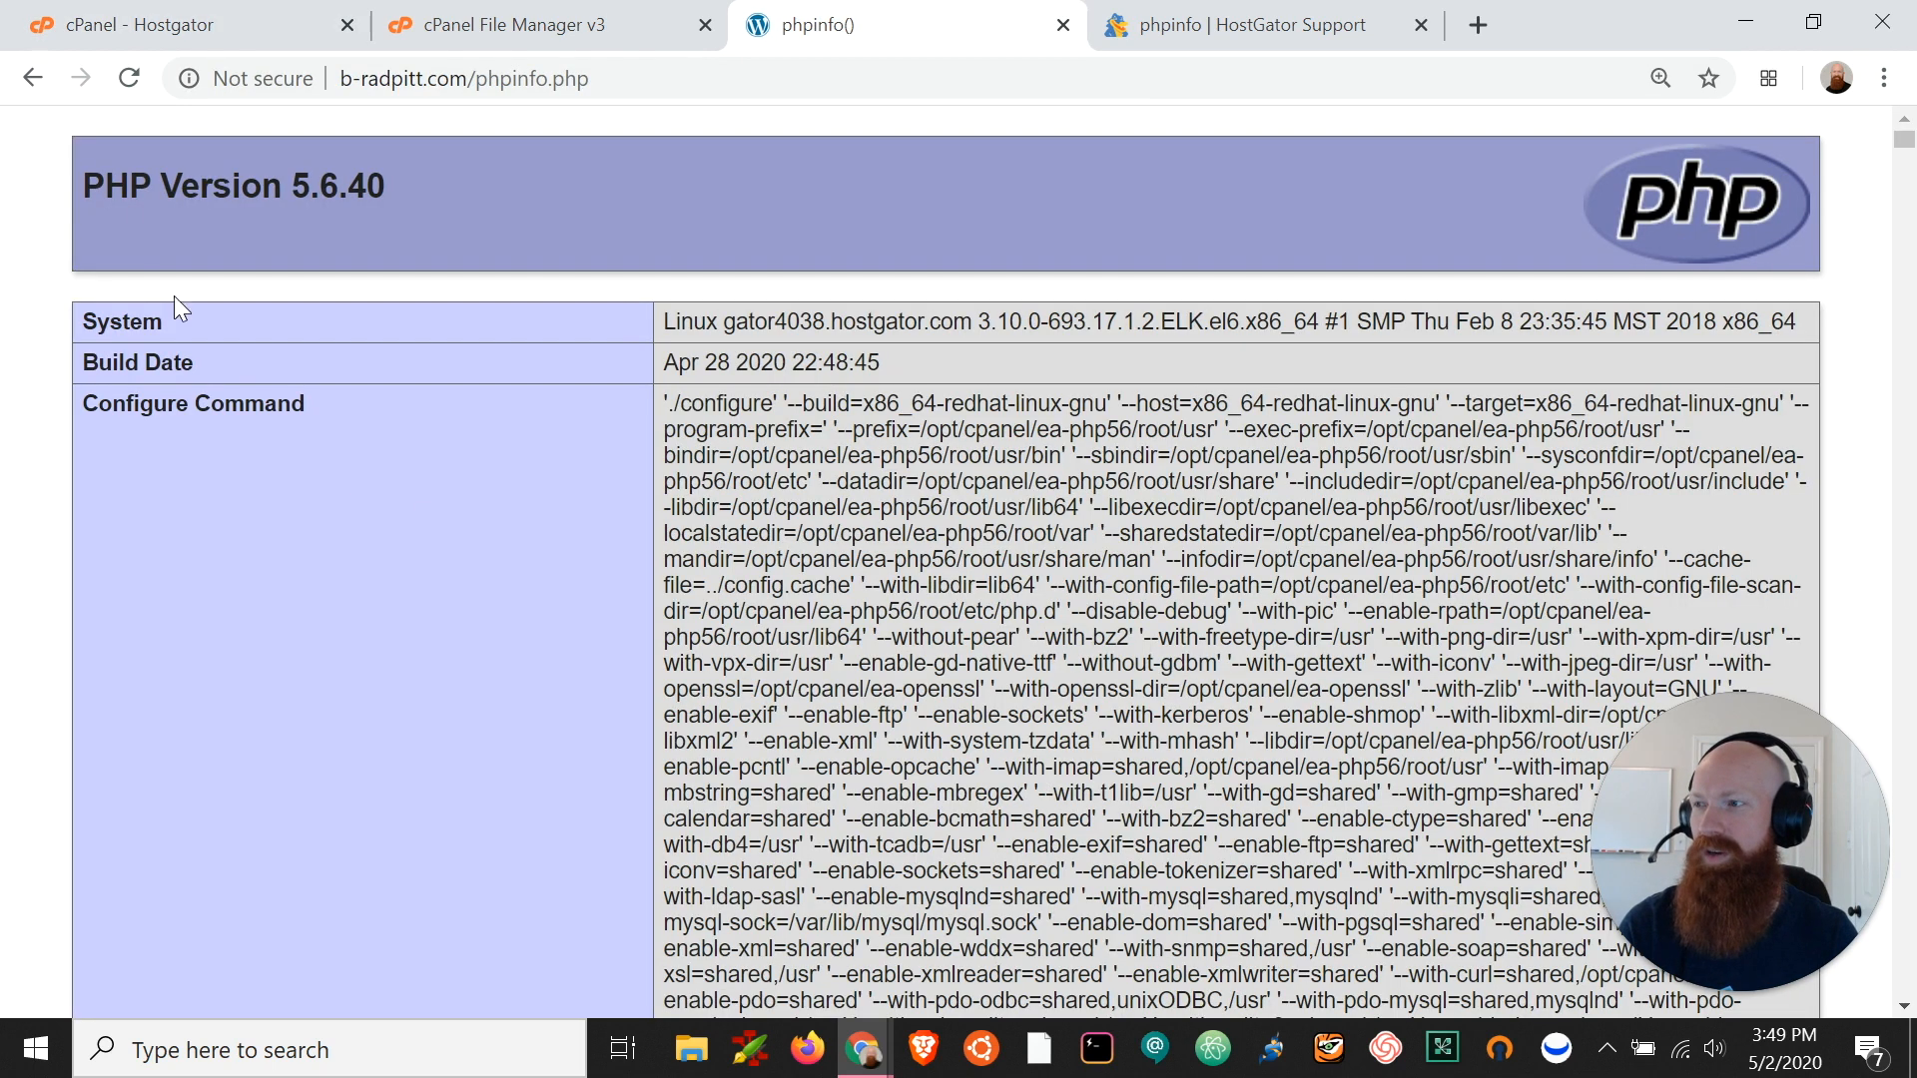
{"action": "left_click", "coordinate": [129, 79]}
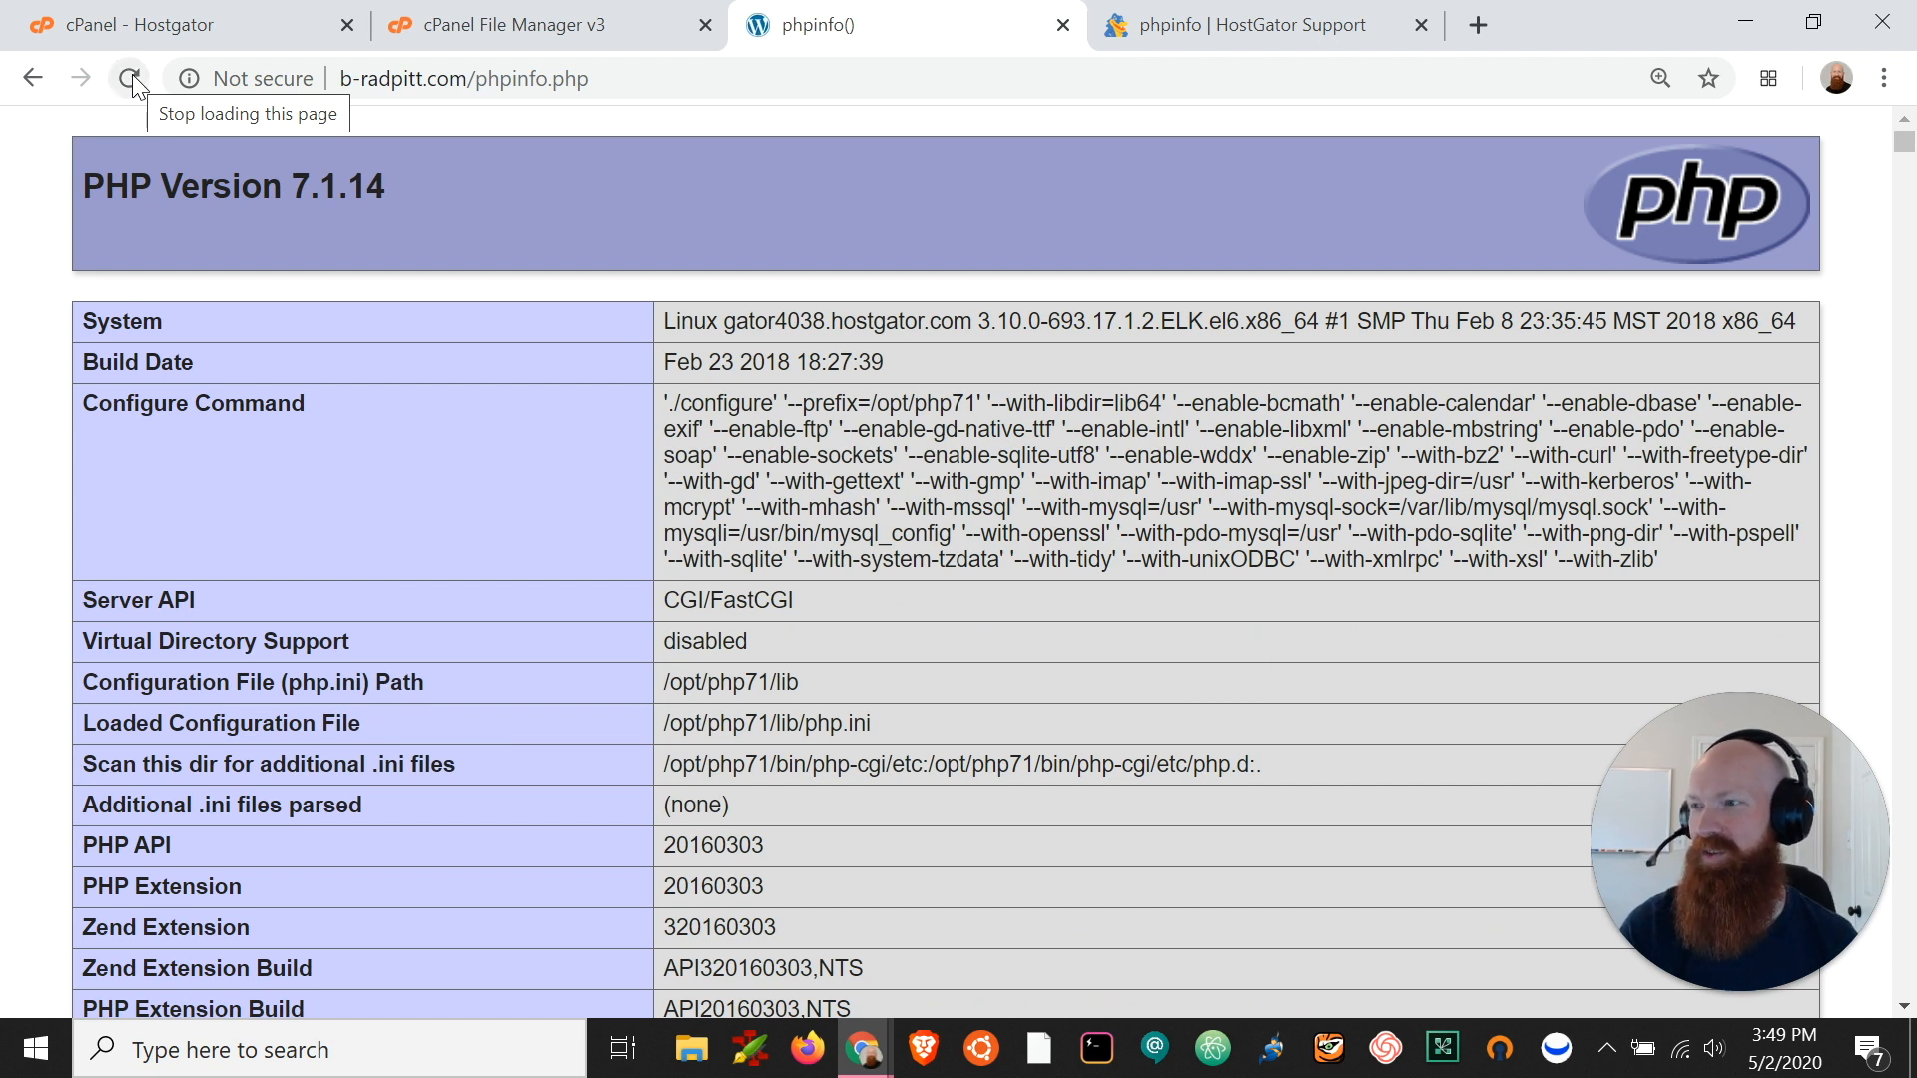
{"action": "left_click_drag", "start_coordinate": [612, 79], "coordinate": [476, 80]}
{"action": "key", "text": "BackSpace"}
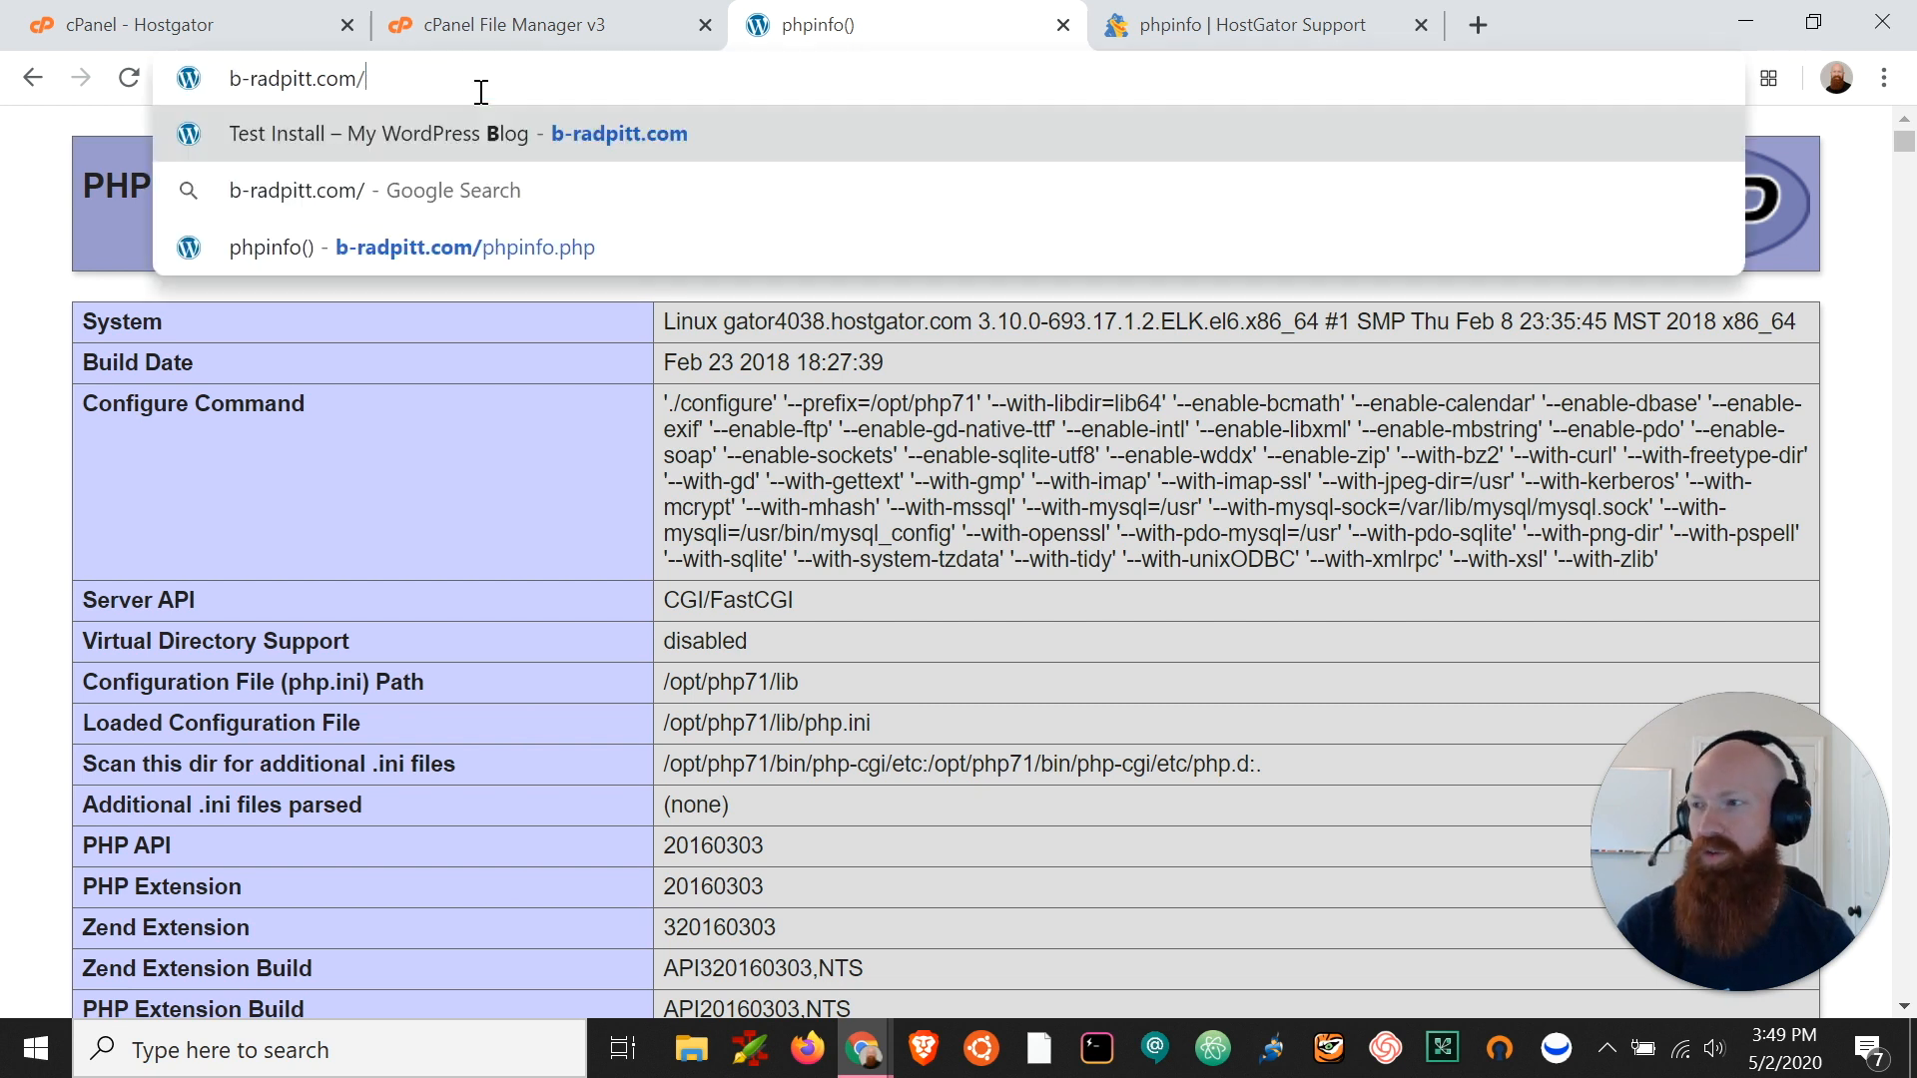
{"action": "key", "text": "Return"}
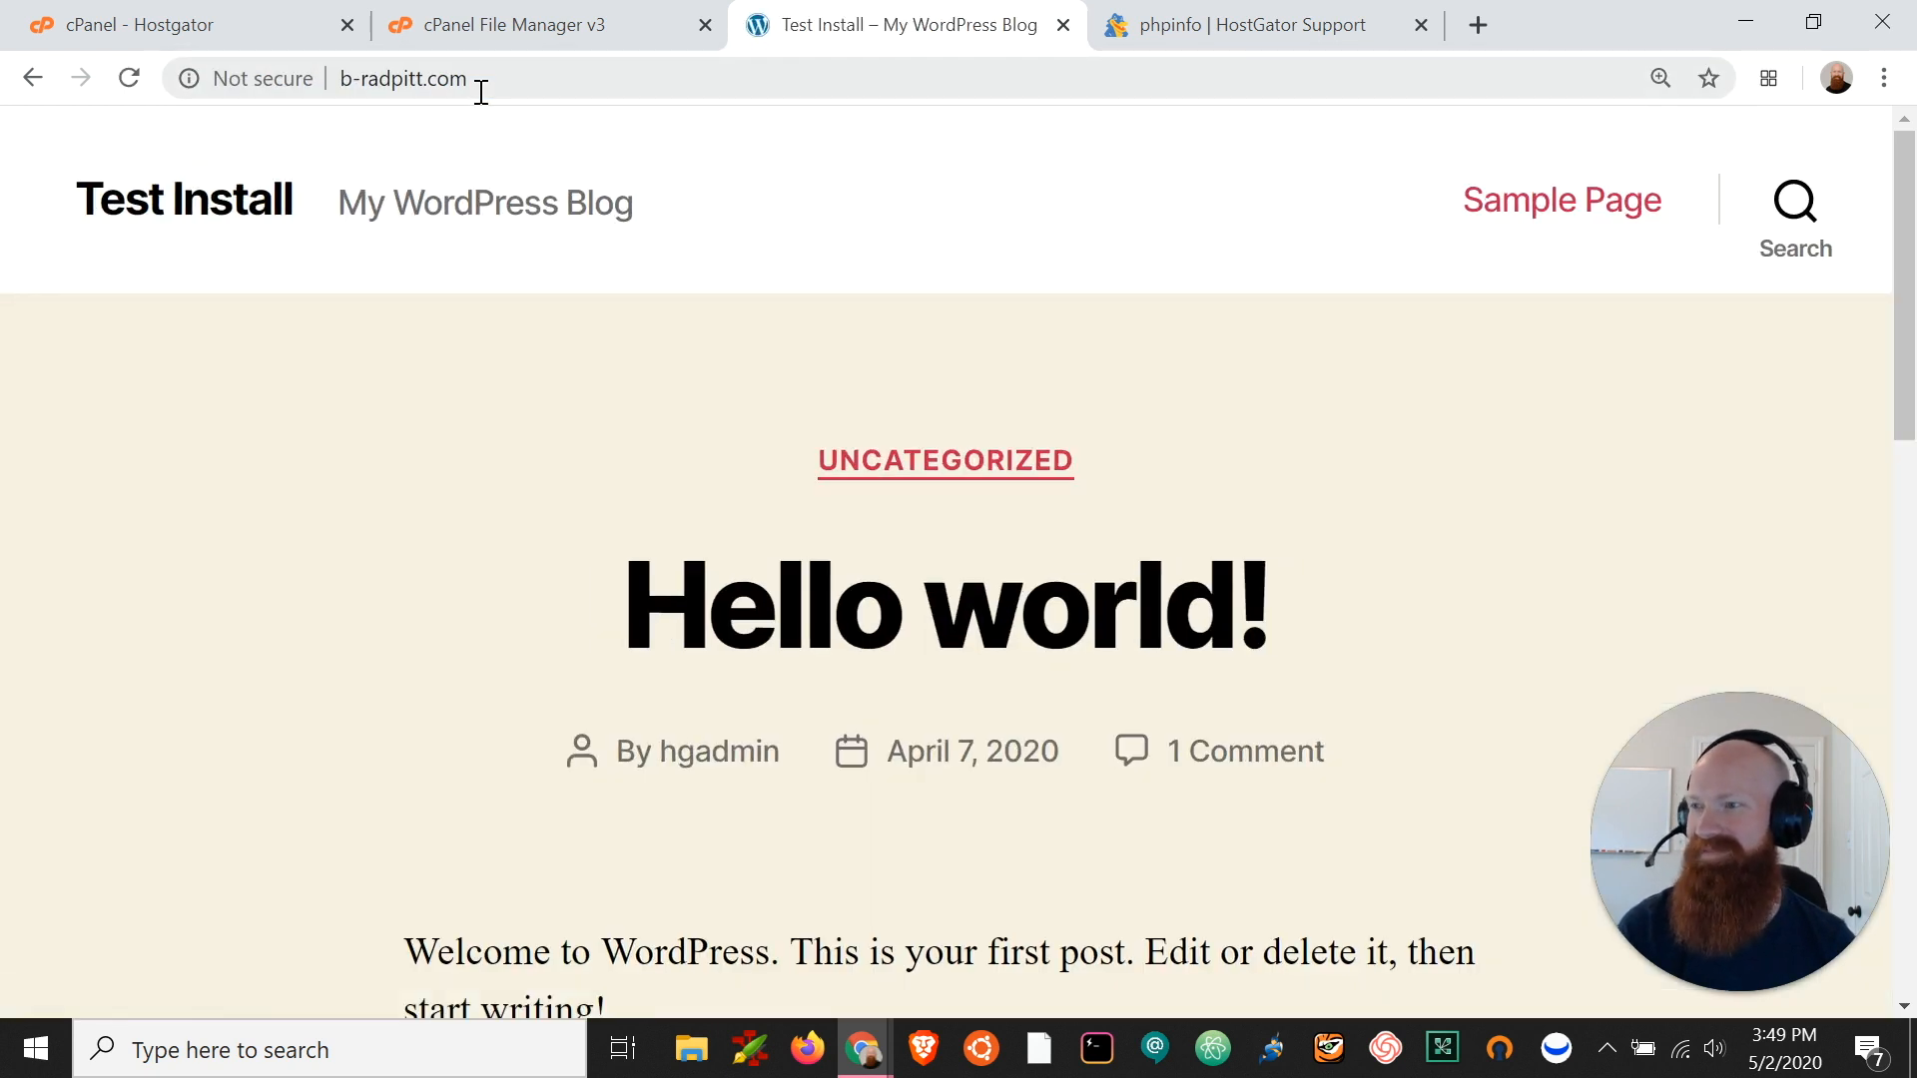